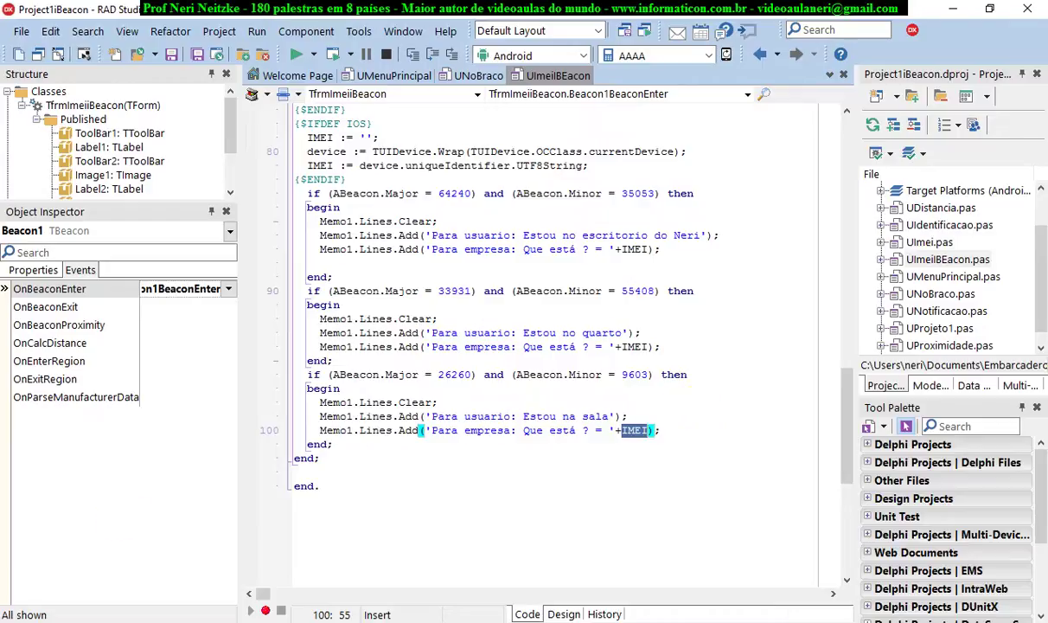
Open the Windows Start menu to search for PostgreSQL.
key("super")
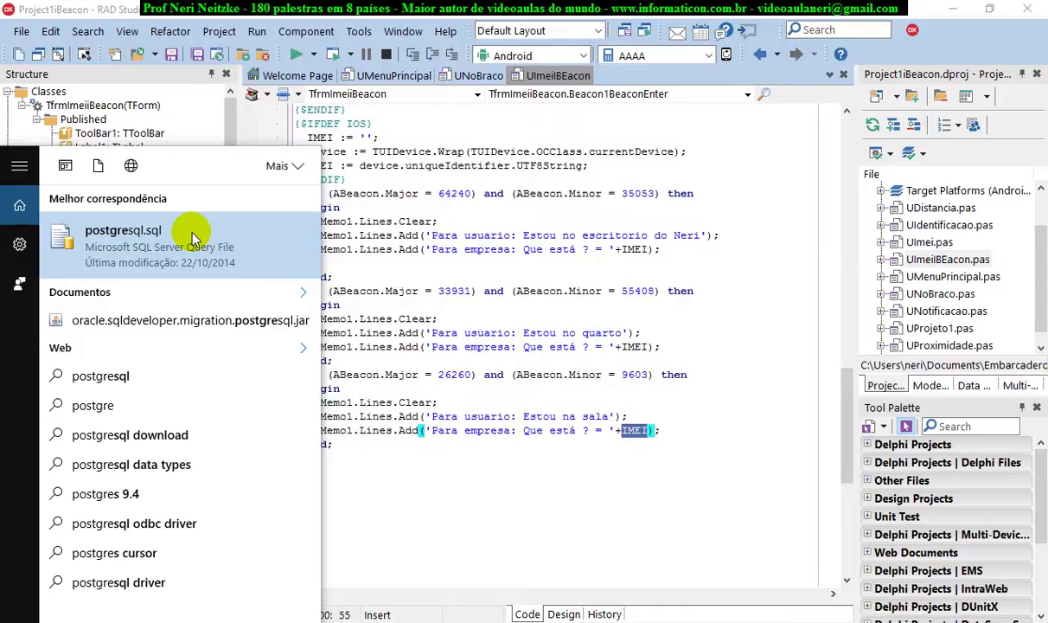
Search for 'pgad' and launch pgAdmin III.
key("BackSpace")
key("BackSpace")
key("BackSpace")
key("BackSpace")
key("BackSpace")
key("BackSpace")
key("BackSpace")
type("pg")
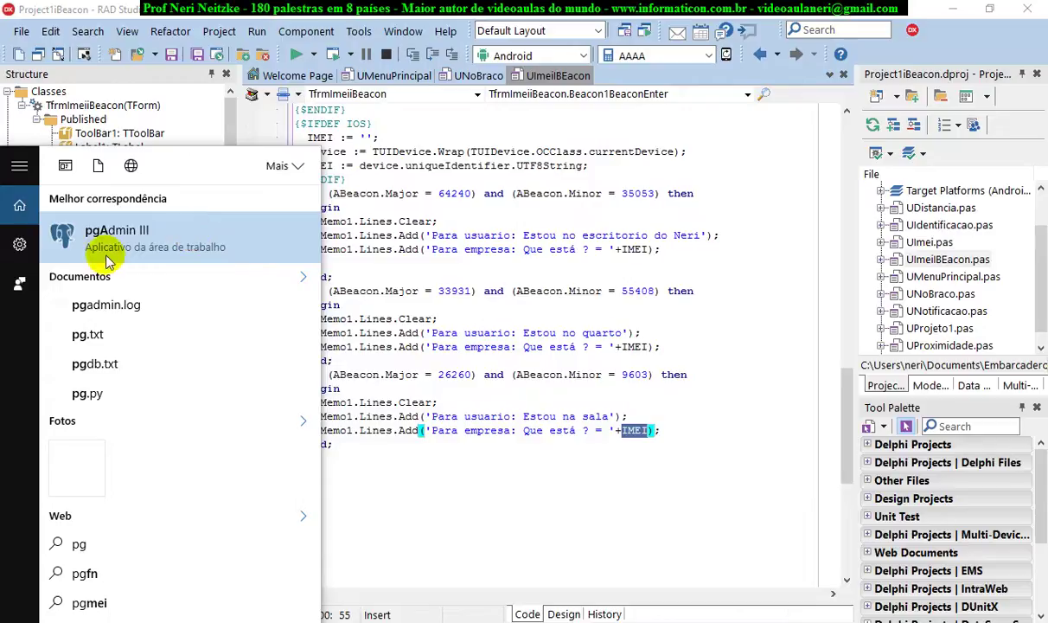
type("ad")
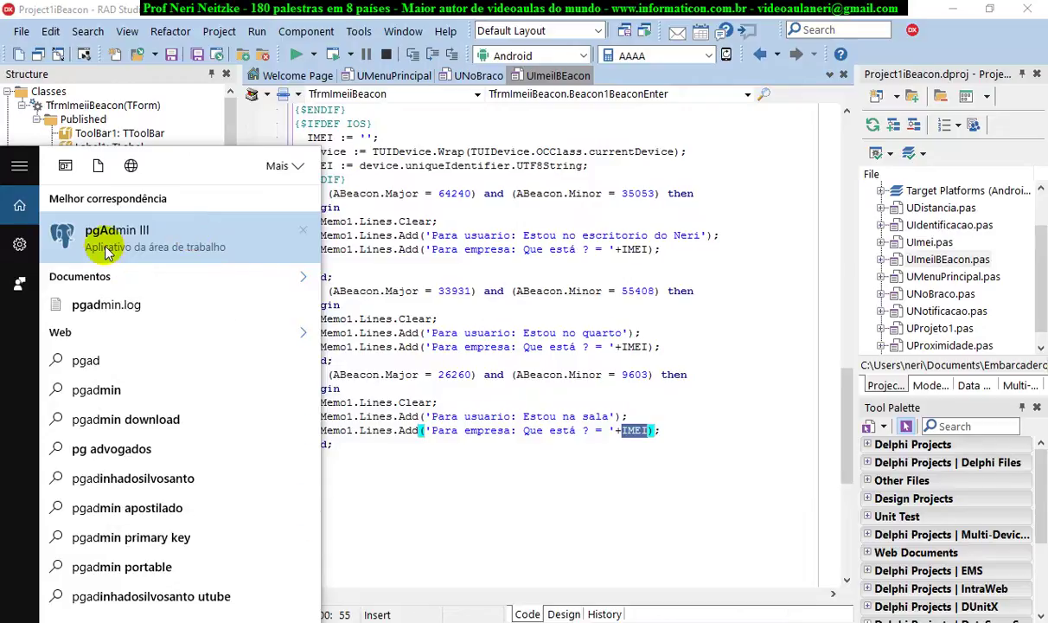
left_click(105, 240)
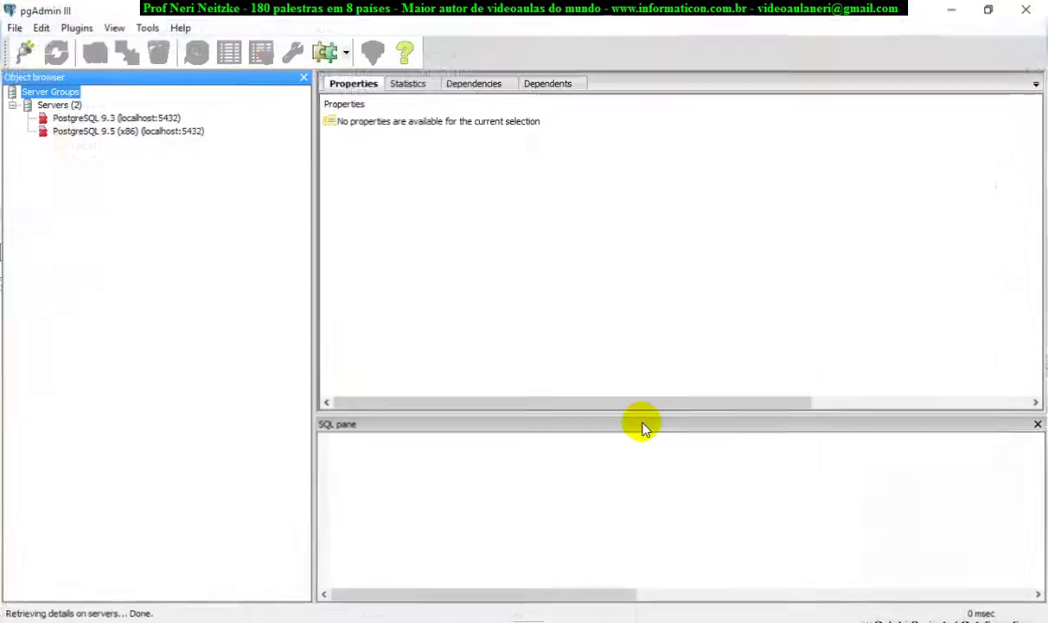
Connect to the PostgreSQL 9.5 server with its password and expand its Databases list.
double_click(119, 133)
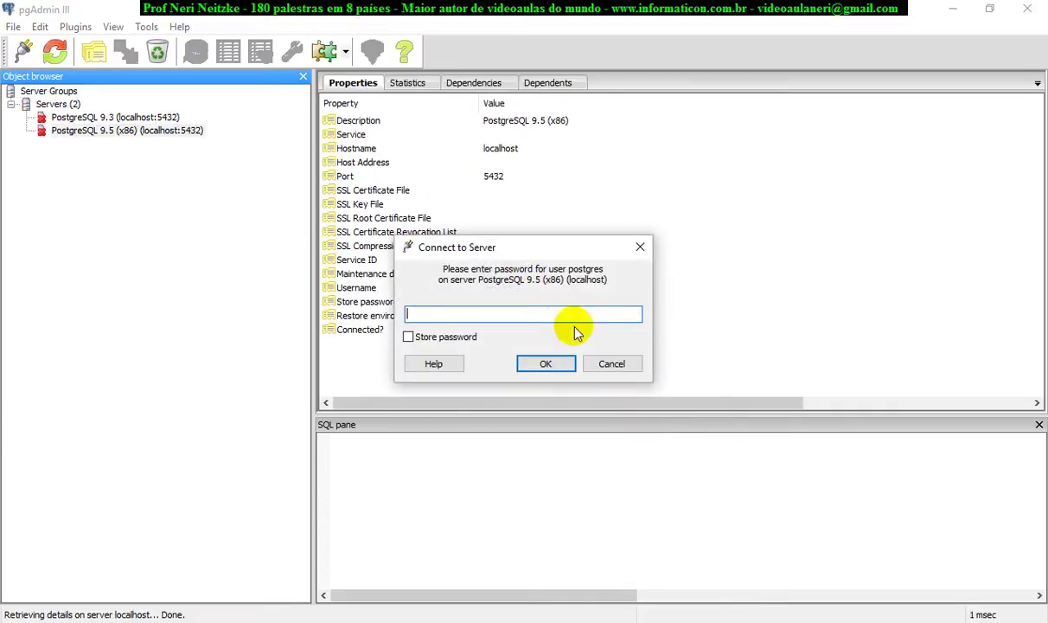
type("postgres")
key("Return")
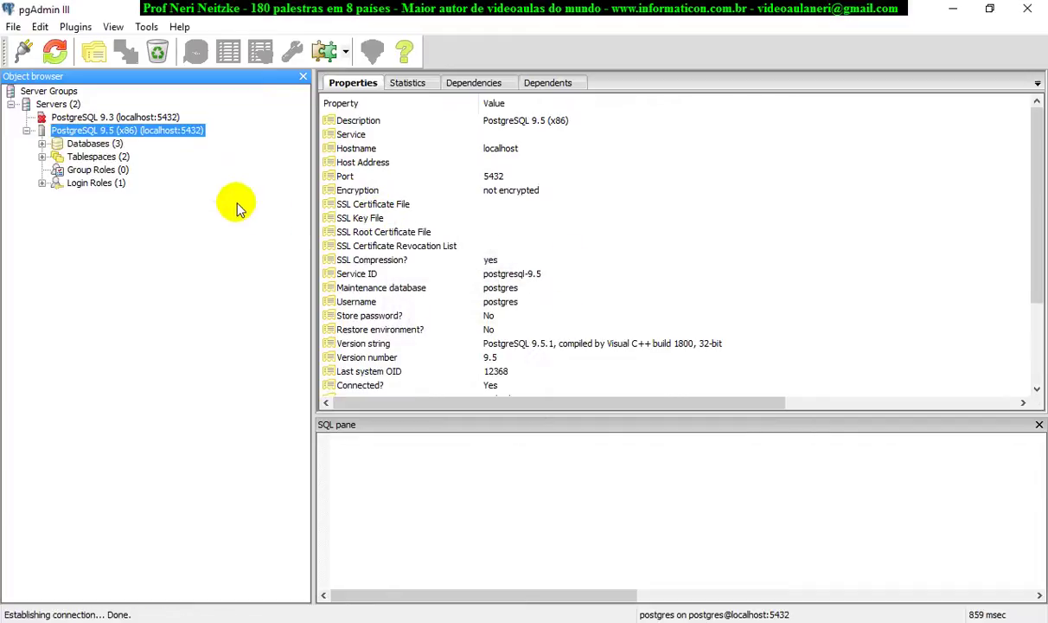
left_click(41, 144)
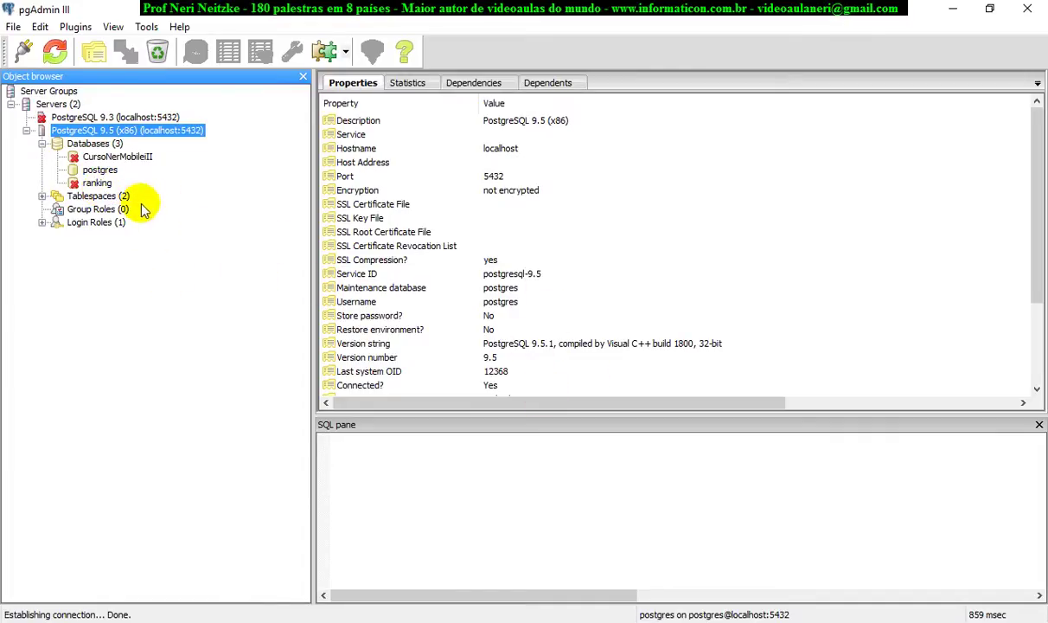
right_click(104, 144)
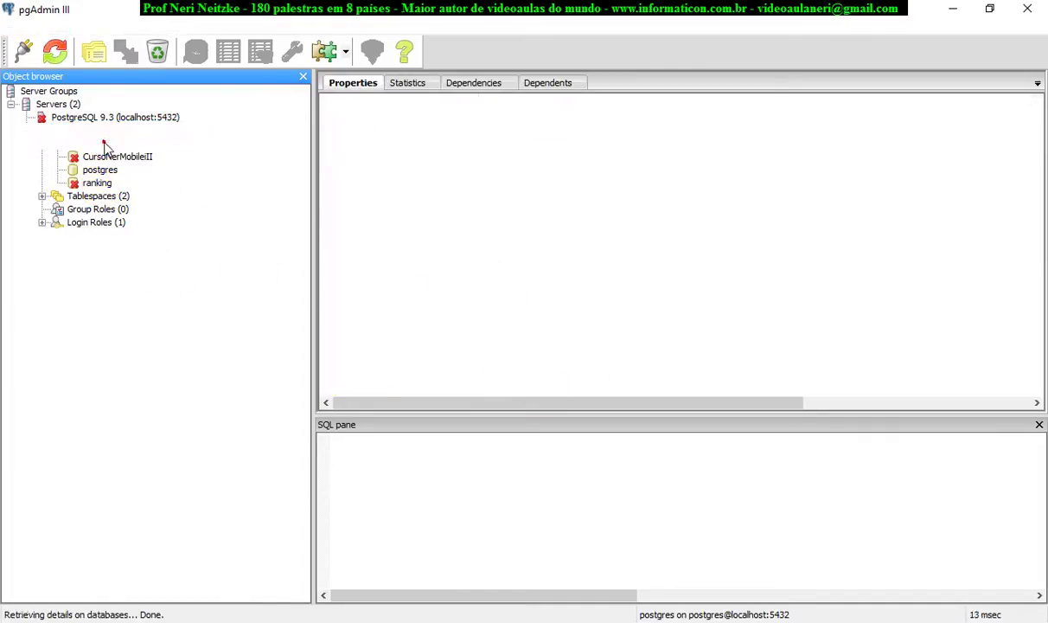
Add a new database named IBeacon from the Databases menu and confirm it.
left_click(156, 177)
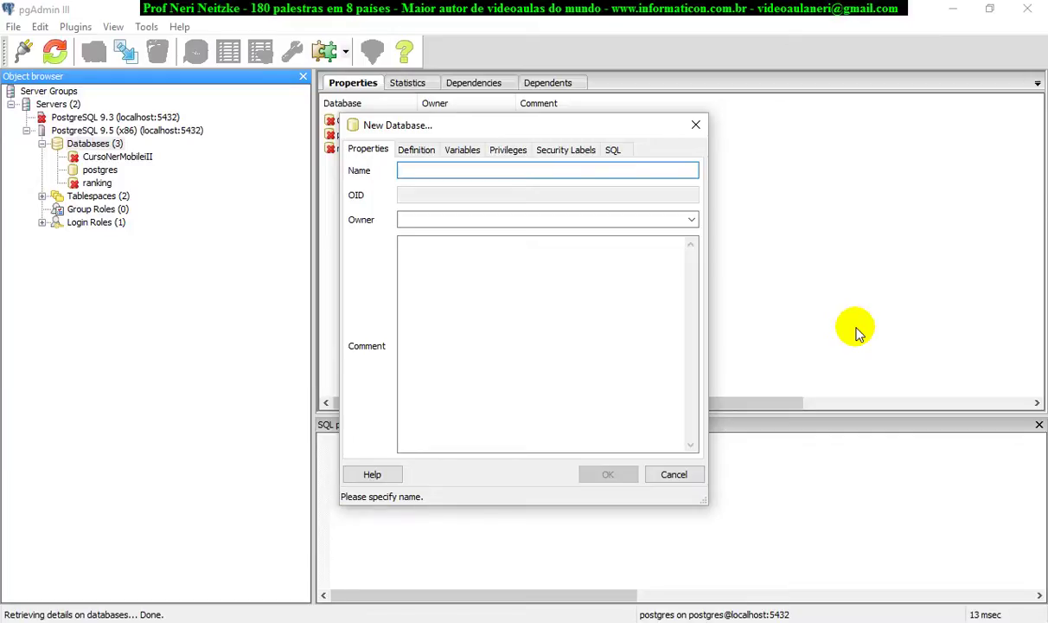
type("loj")
key("BackSpace")
key("BackSpace")
key("BackSpace")
type("IBeac")
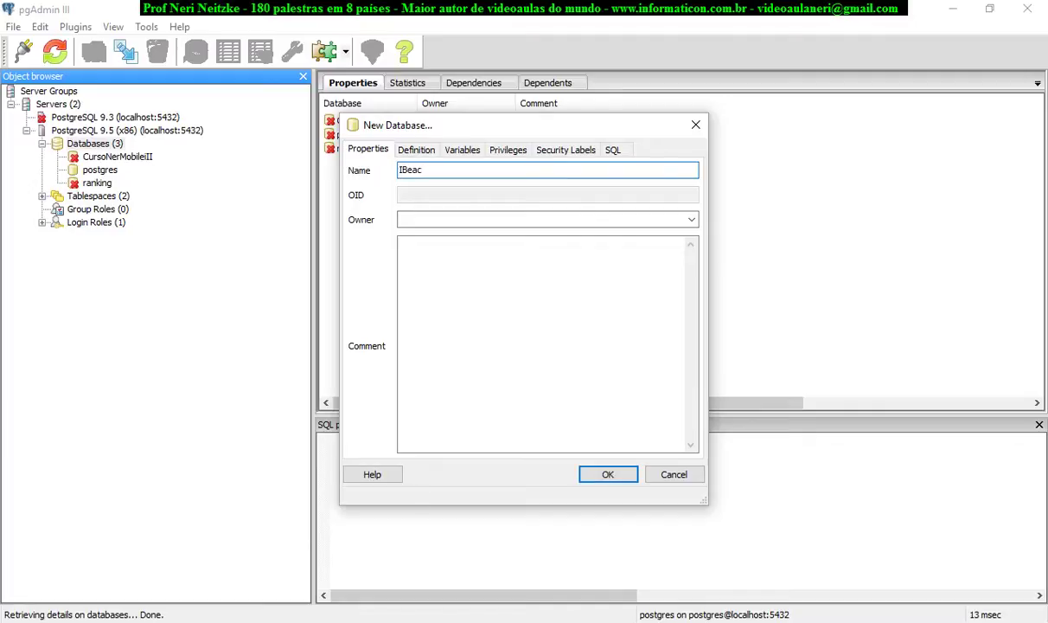
type("on")
left_click(617, 476)
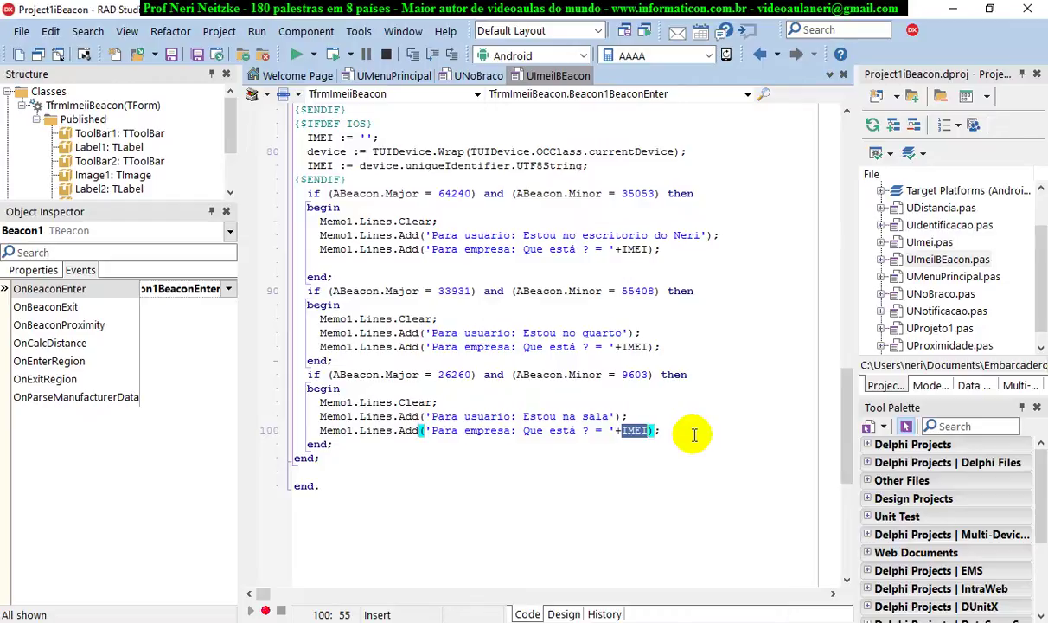
Expand the IBeacon database down to the public schema's Tables collection.
left_click(852, 621)
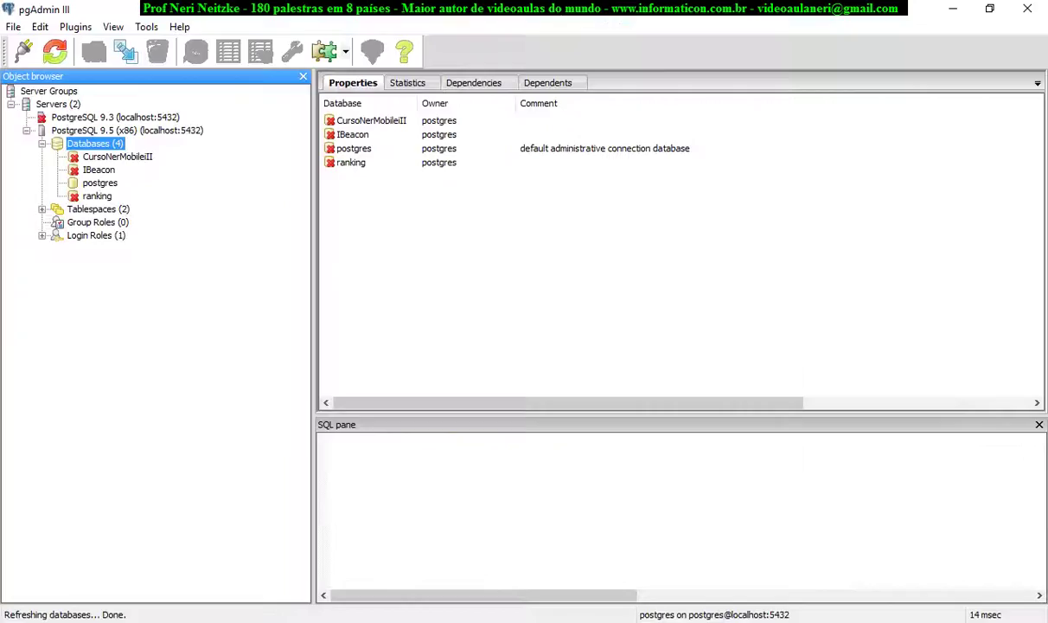
left_click(97, 170)
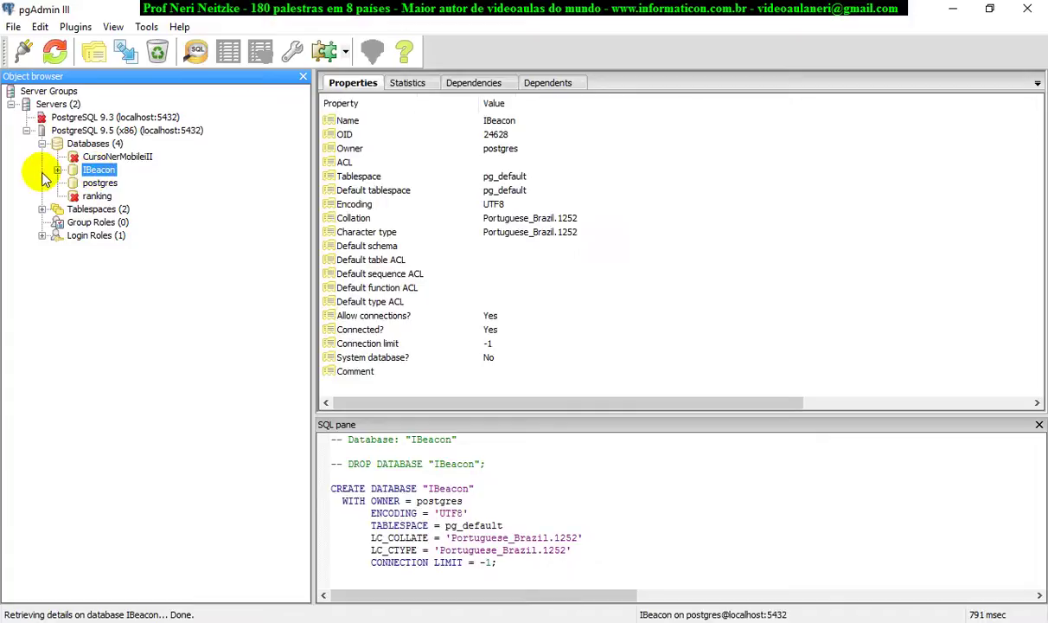
left_click(57, 169)
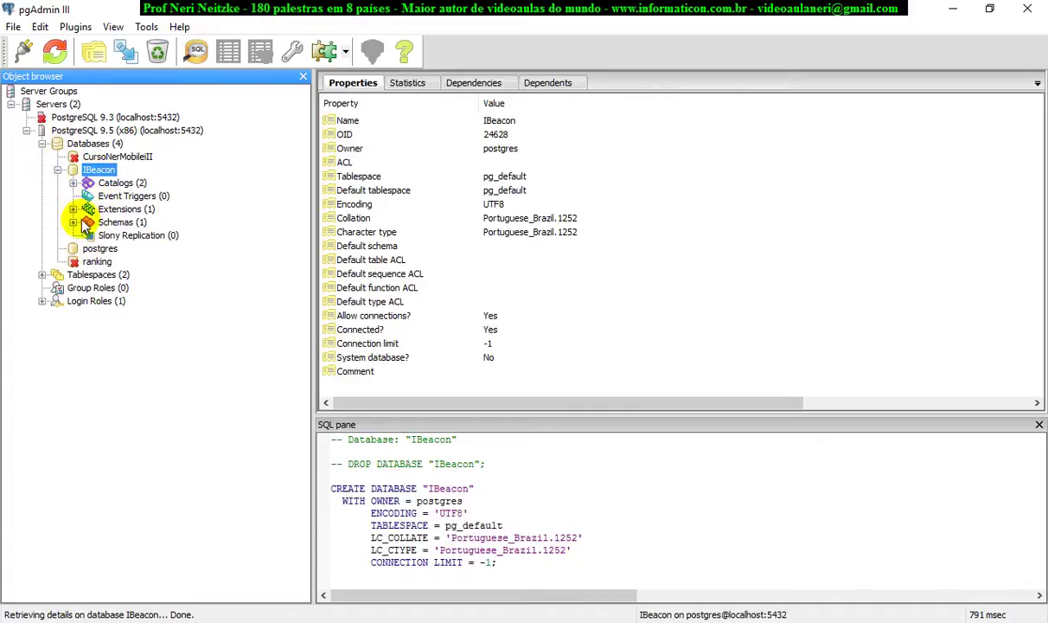
left_click(74, 223)
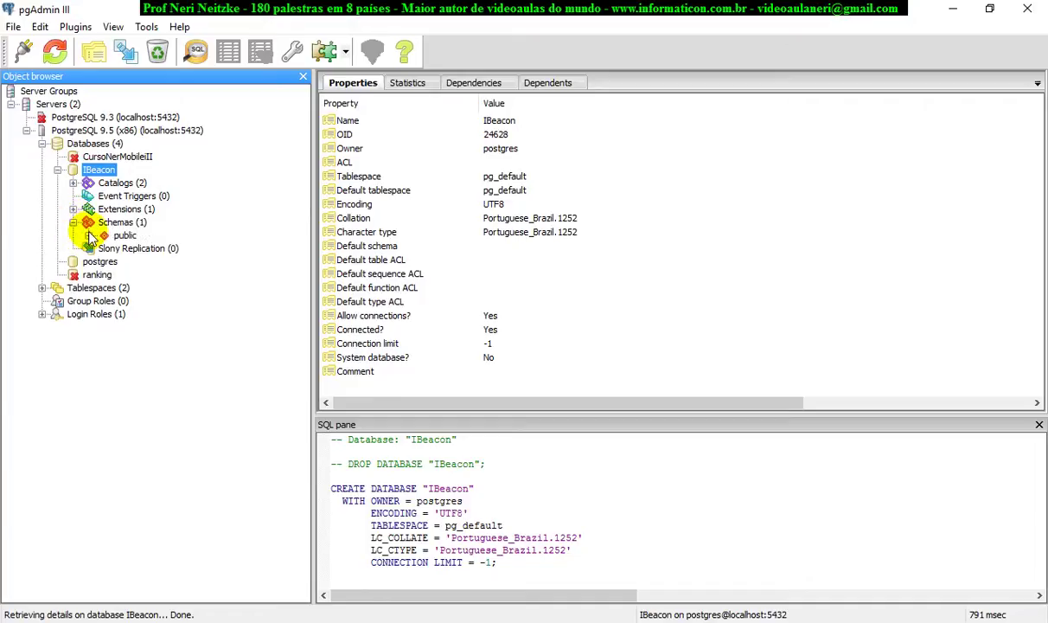
left_click(90, 236)
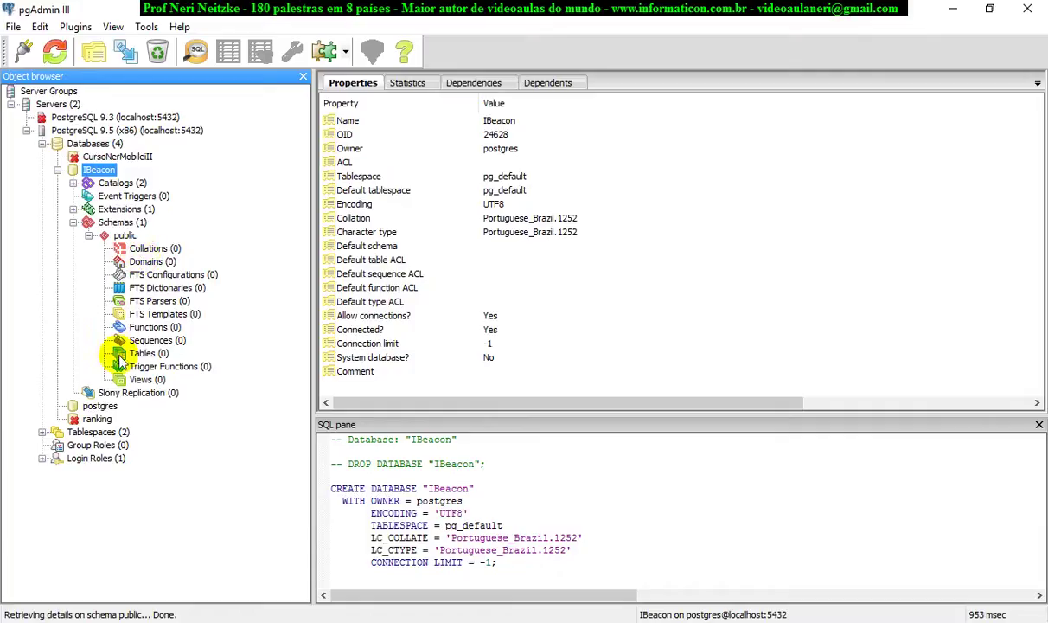
left_click(138, 353)
Start a new table named usuarios in the public schema and add its first column.
right_click(159, 353)
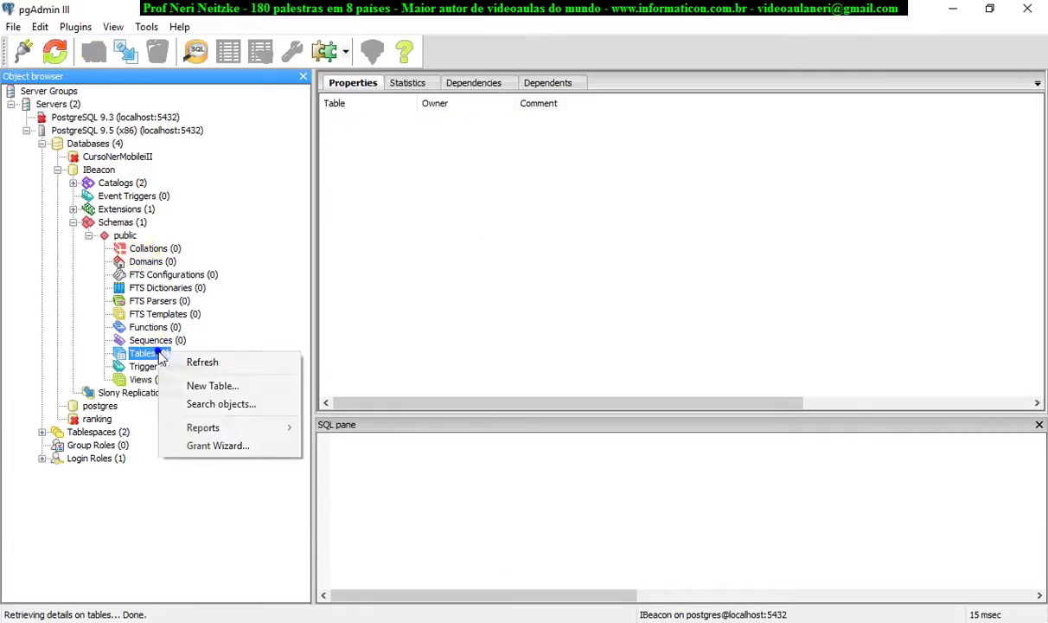
left_click(209, 390)
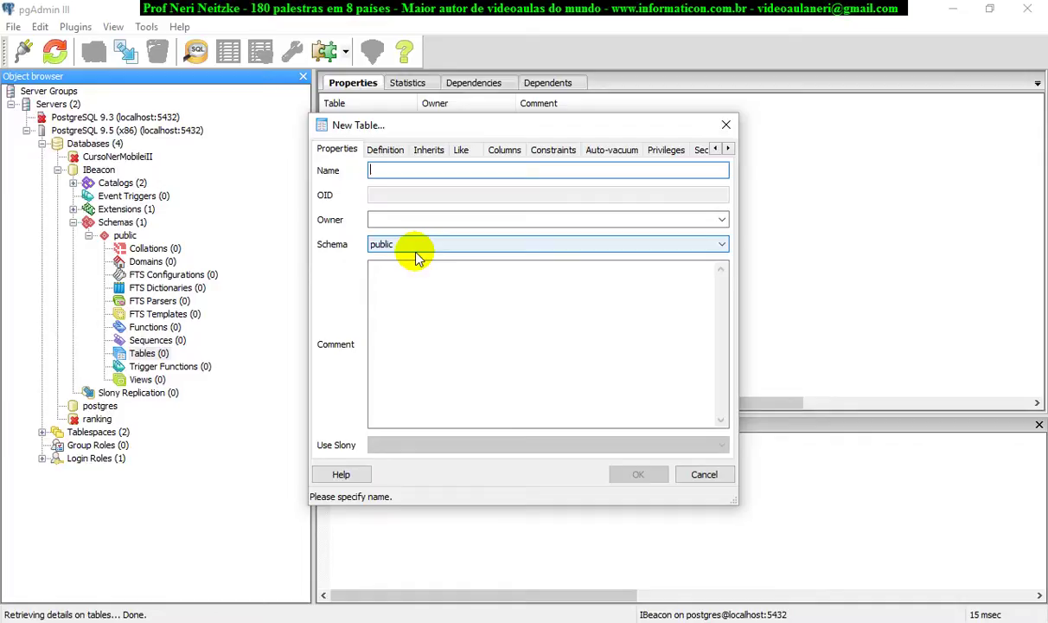
type("usuarios")
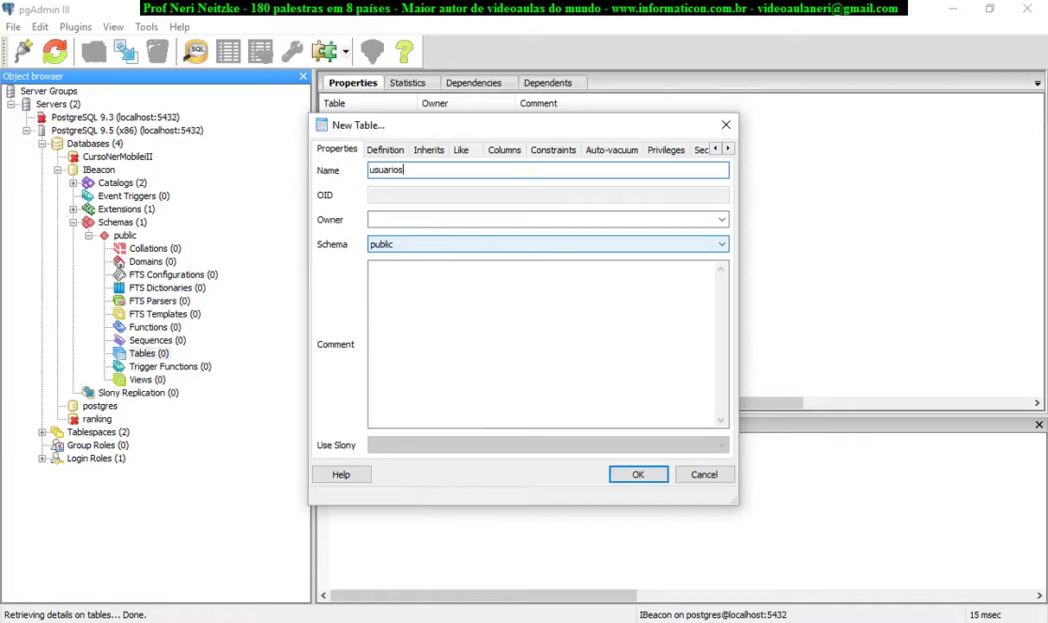
left_click(480, 246)
left_click(482, 246)
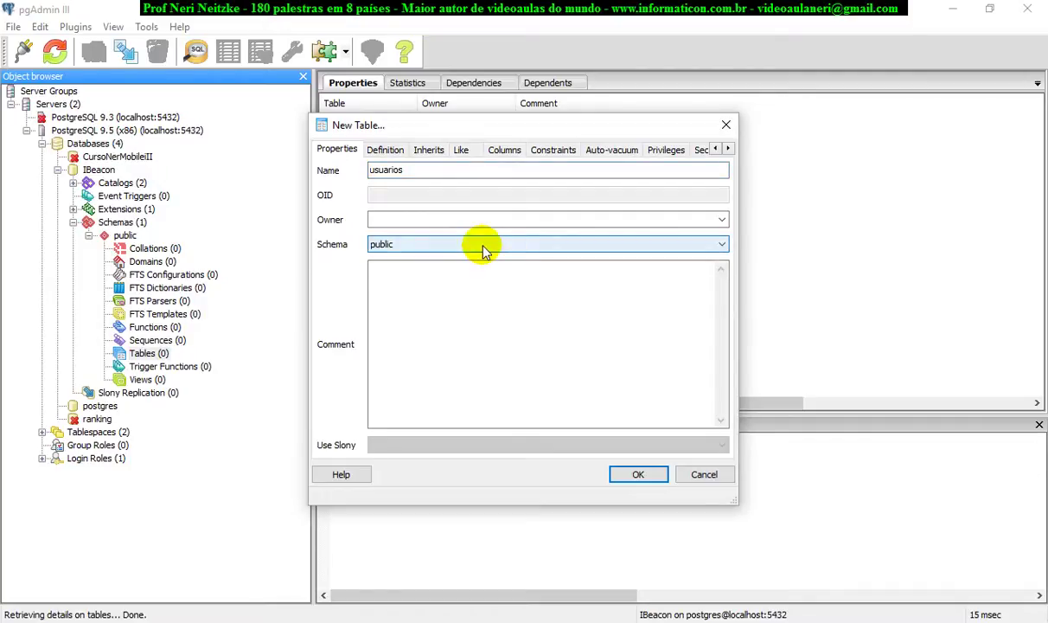
left_click(444, 275)
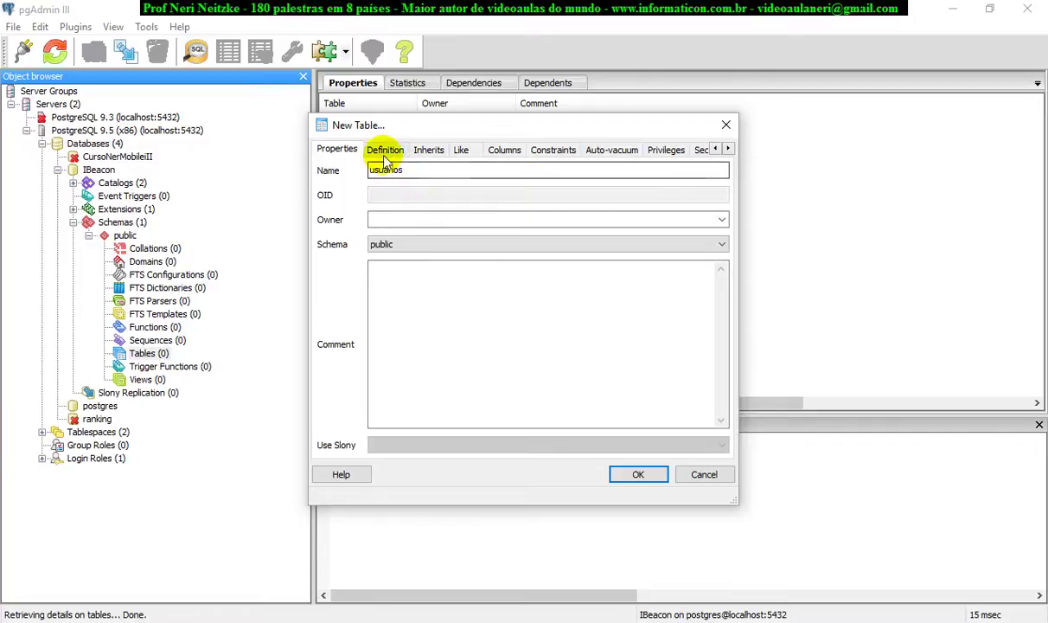
left_click(511, 151)
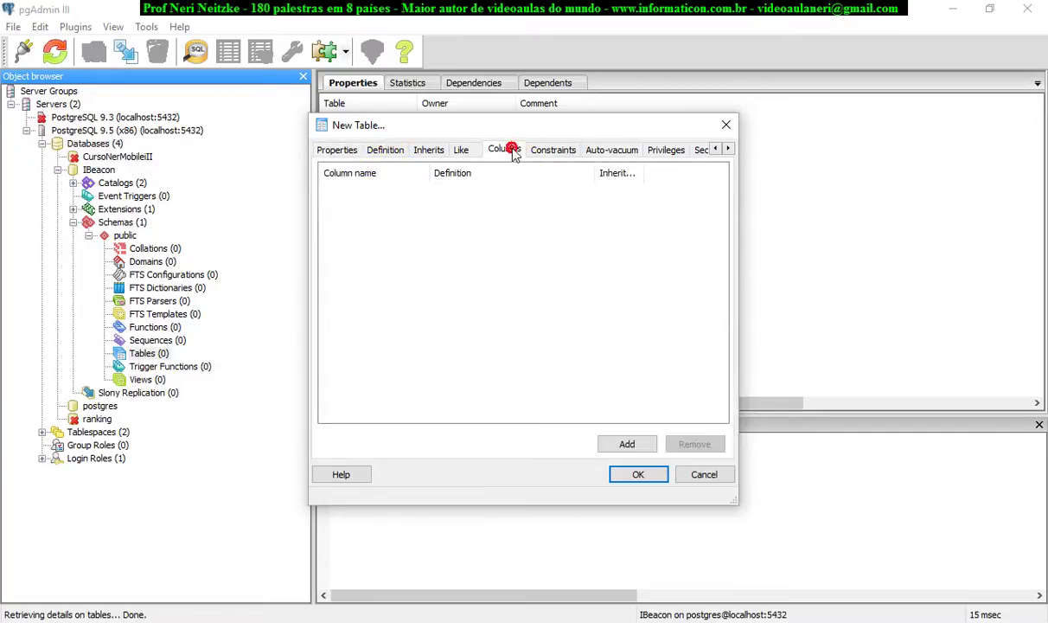
left_click(616, 444)
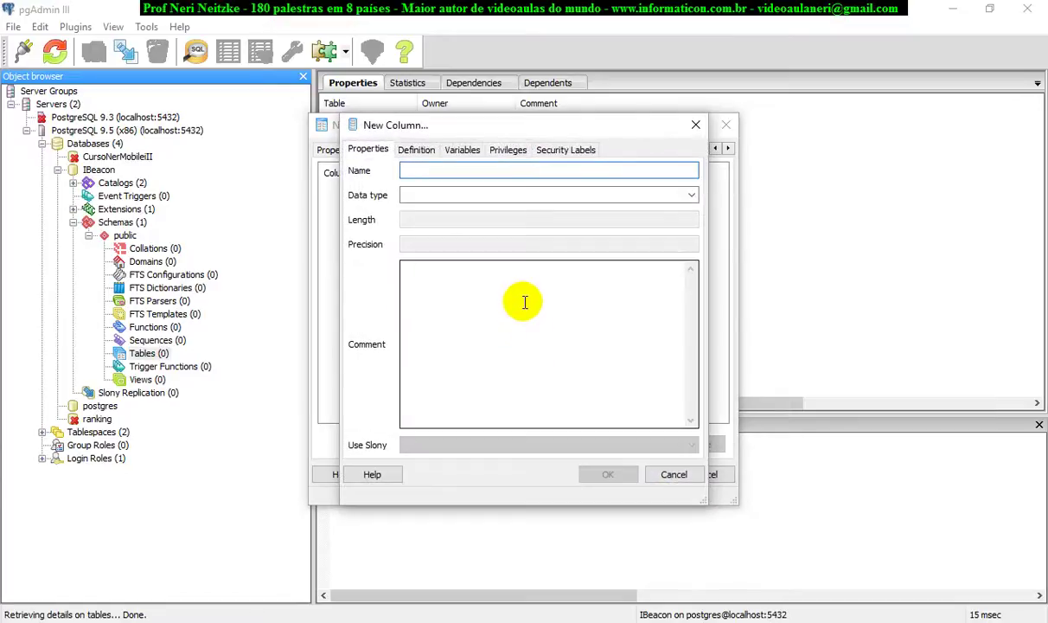
Name the new column usu_codCel and set its data type to character varying.
type("u")
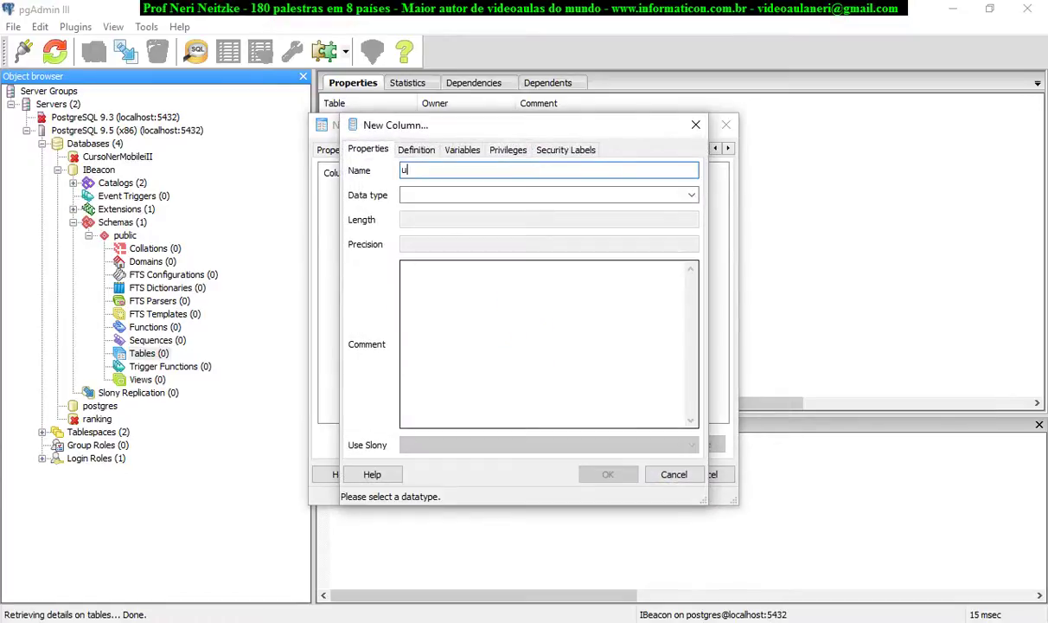
type("su_codCel")
left_click(692, 197)
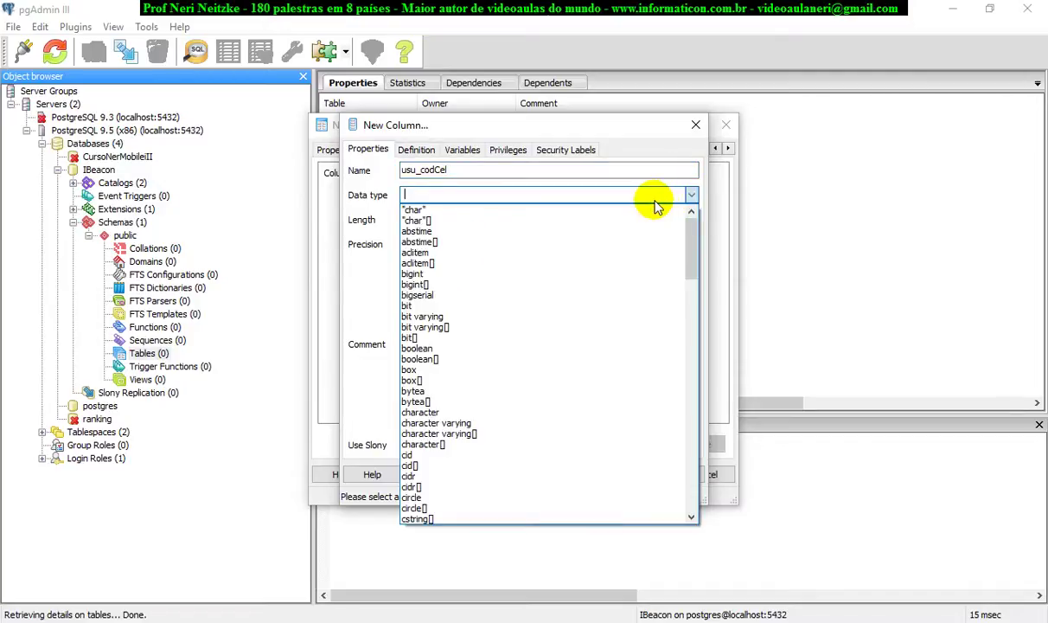
type("ch")
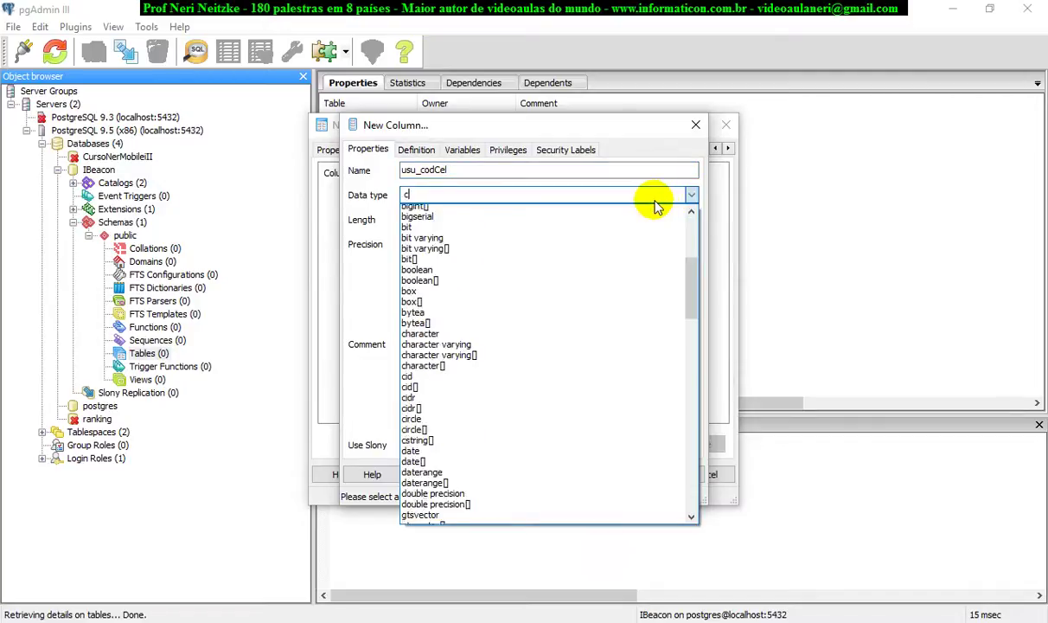
key("Down")
key("Return")
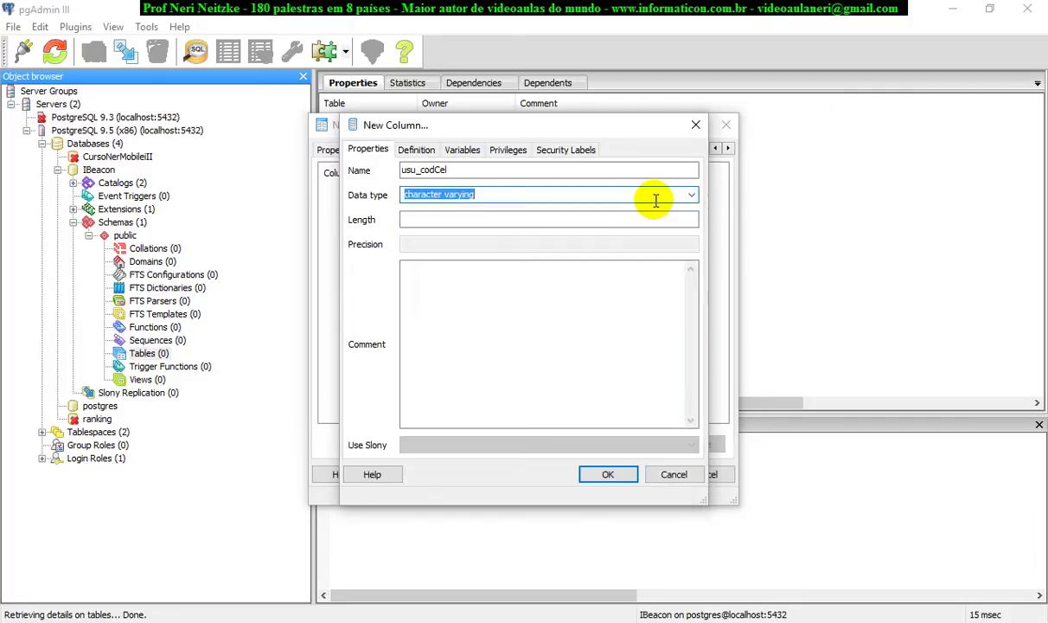
left_click(510, 221)
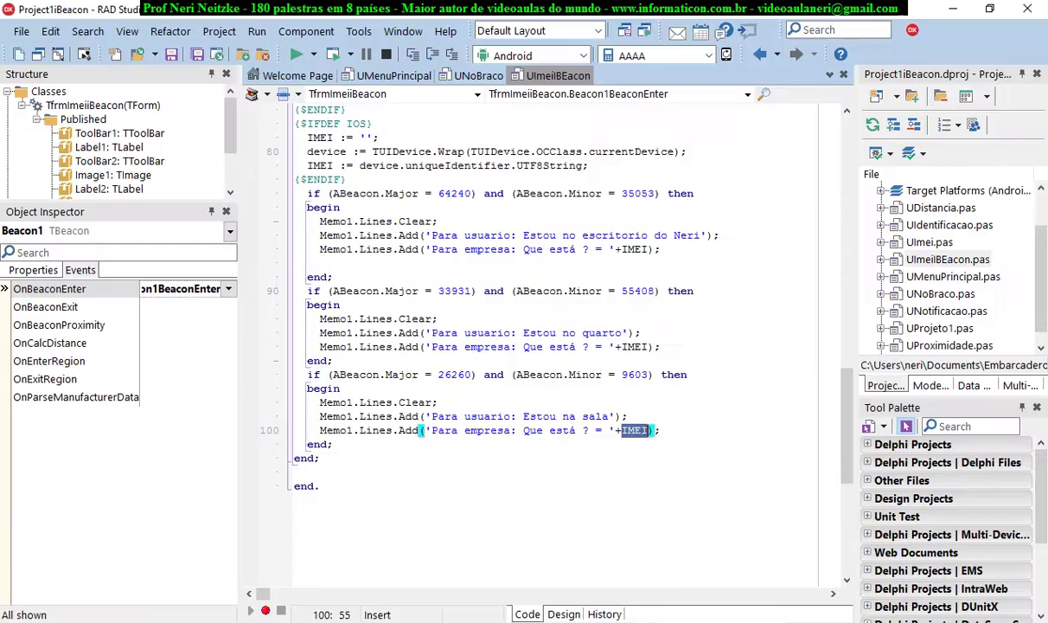
left_click(662, 391)
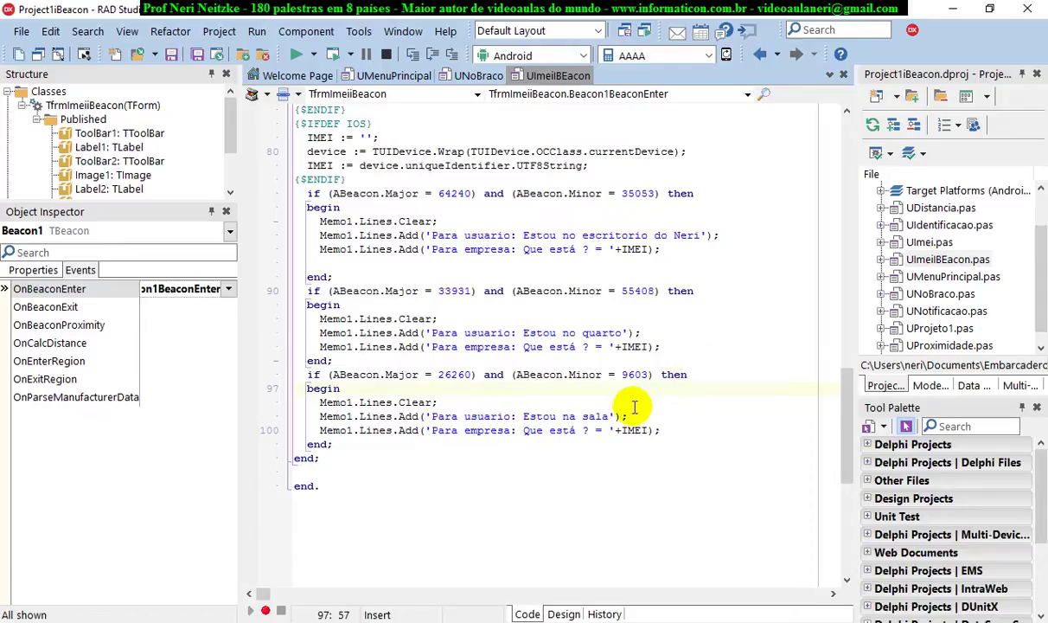
scroll(634, 406, "up", 1)
scroll(634, 407, "down", 2)
scroll(634, 406, "down", 1)
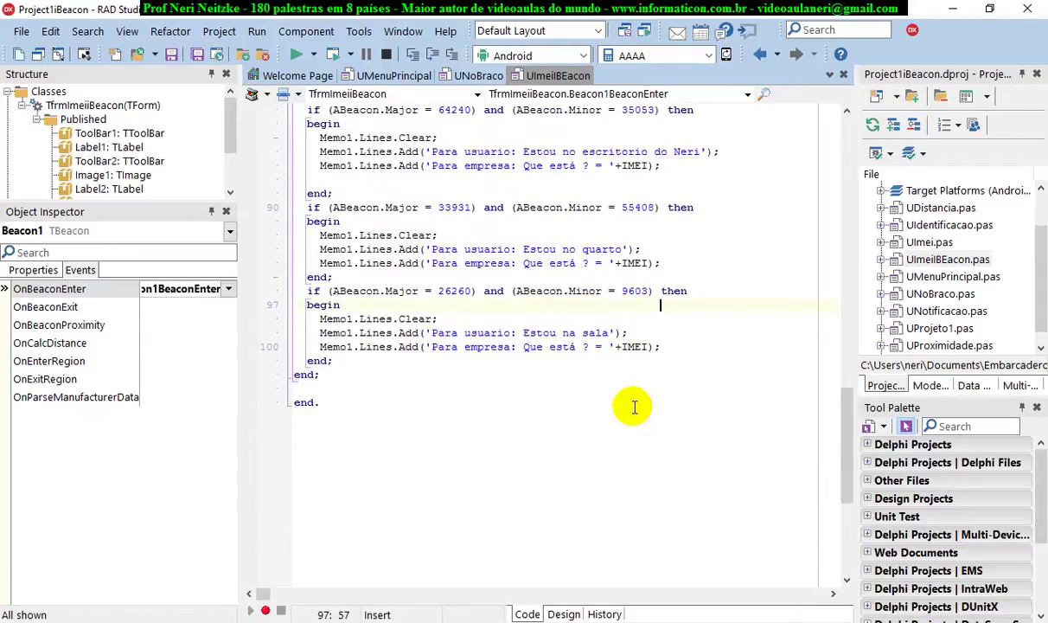
scroll(635, 407, "up", 1)
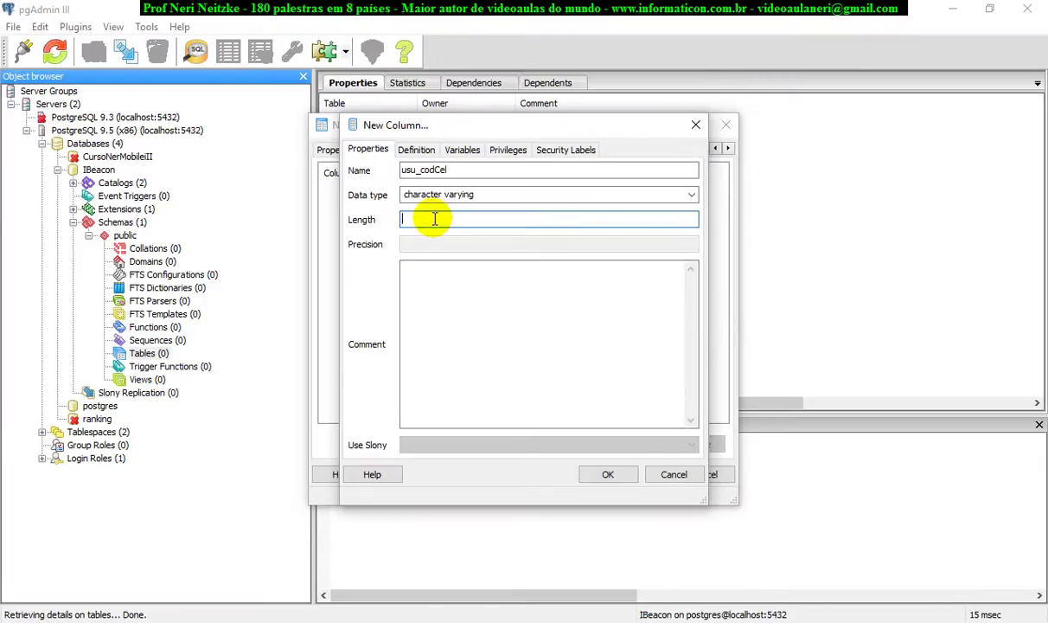
Set usu_codCel's length to 30, then add usu_nome as character with length 20.
type("30")
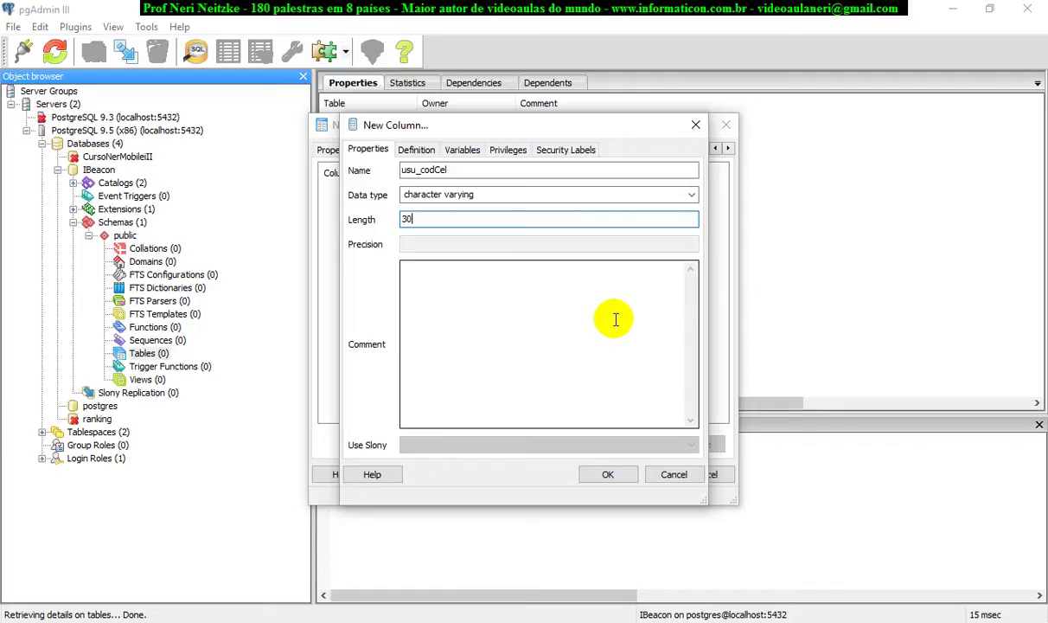
left_click(621, 476)
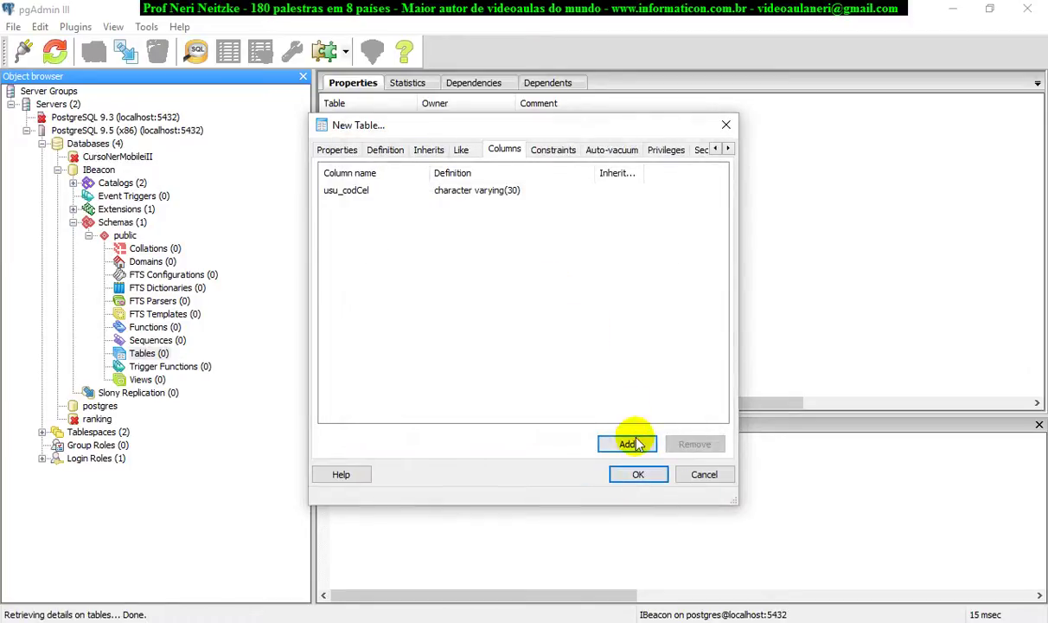
left_click(628, 445)
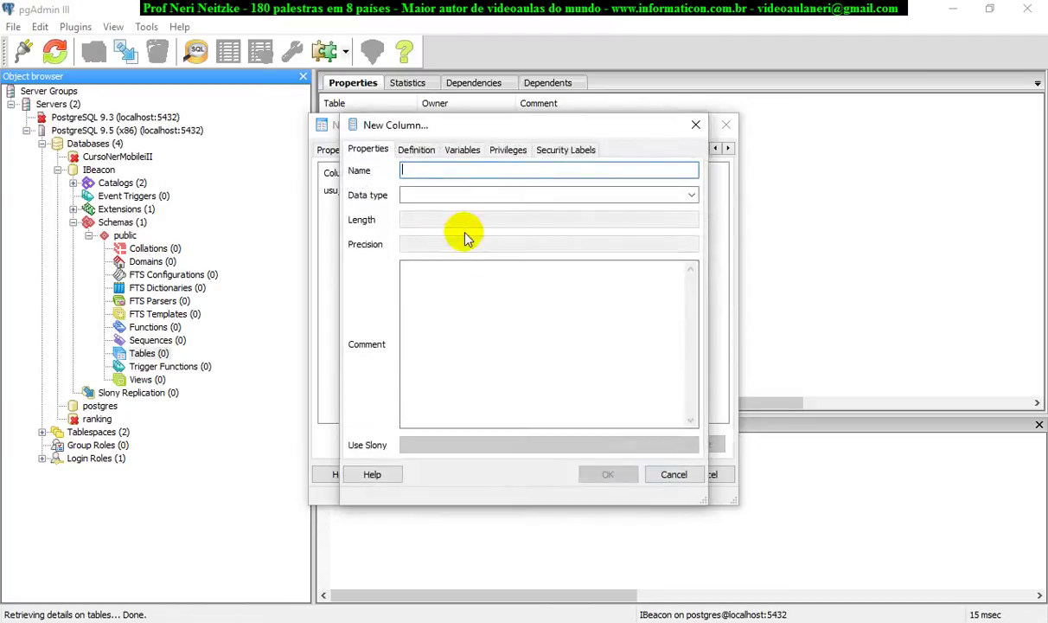
type("usu_n")
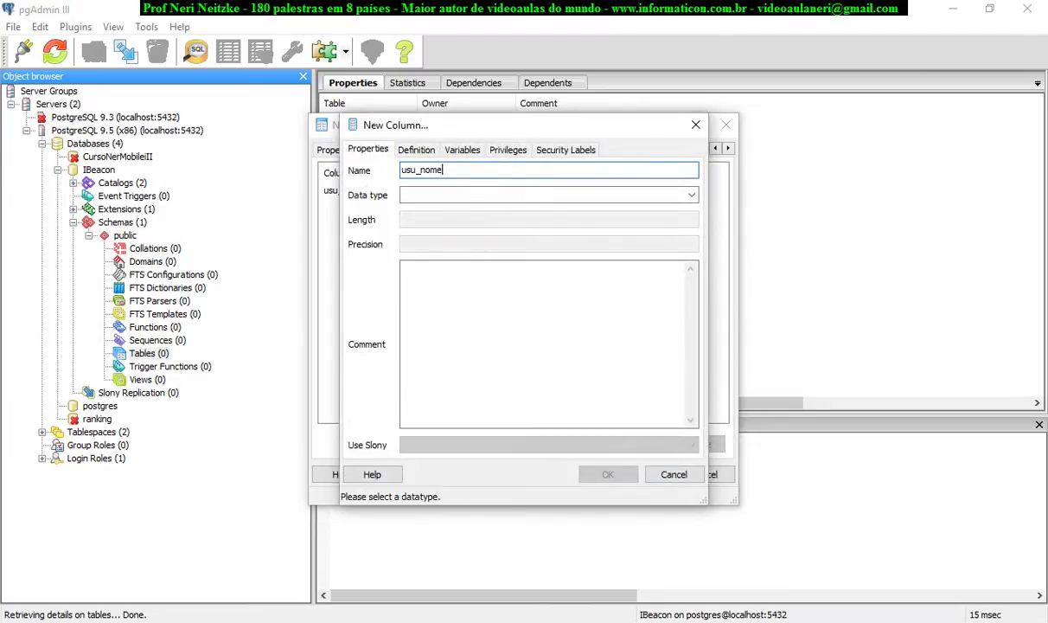
type("ome")
left_click(639, 195)
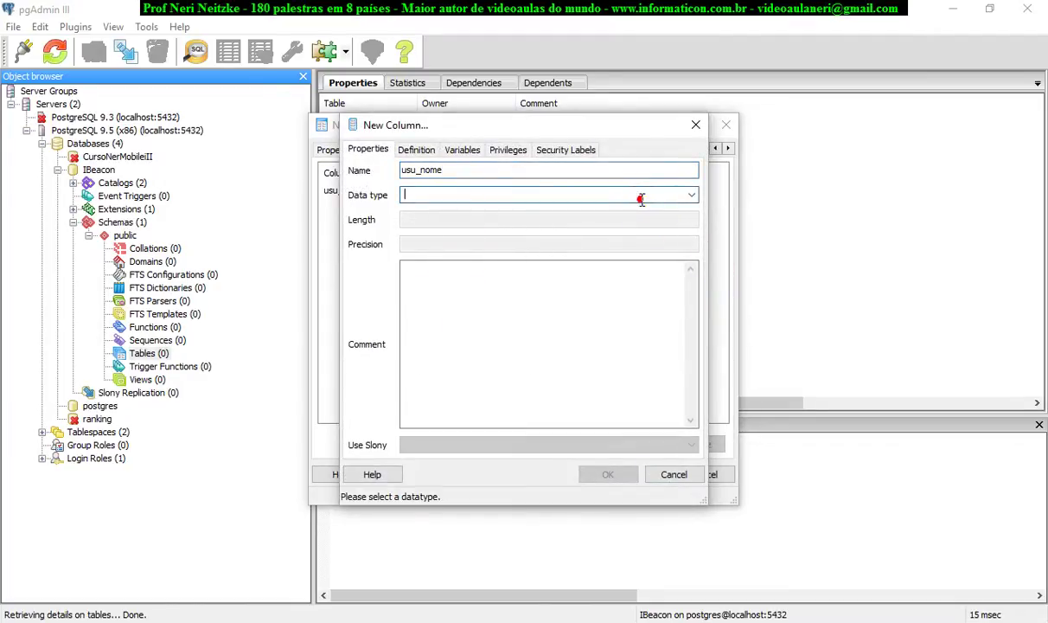
type("cha")
left_click(499, 219)
type("30")
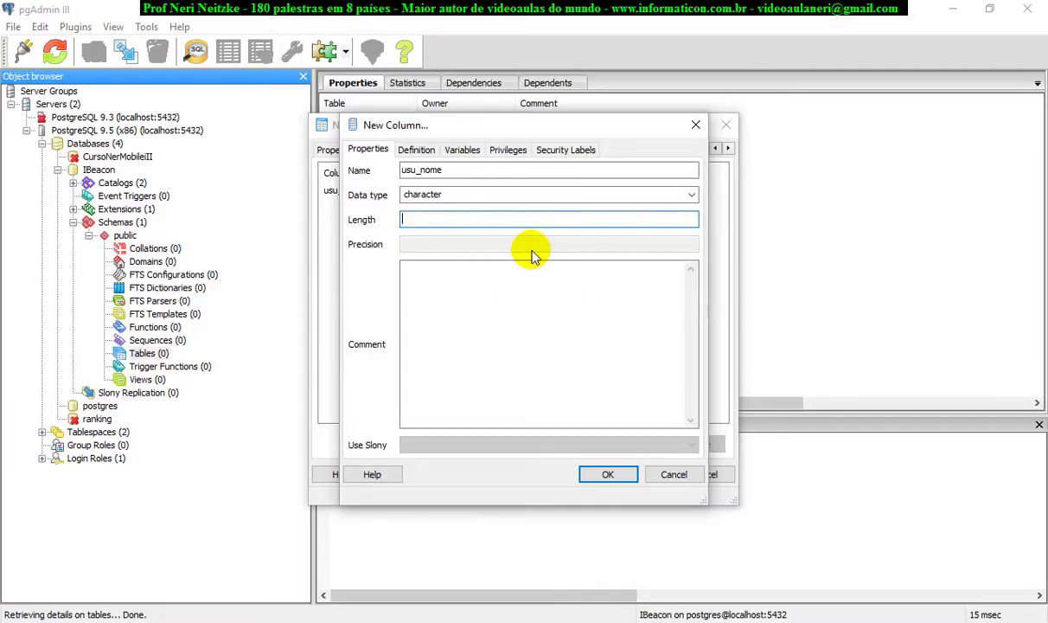
type("20")
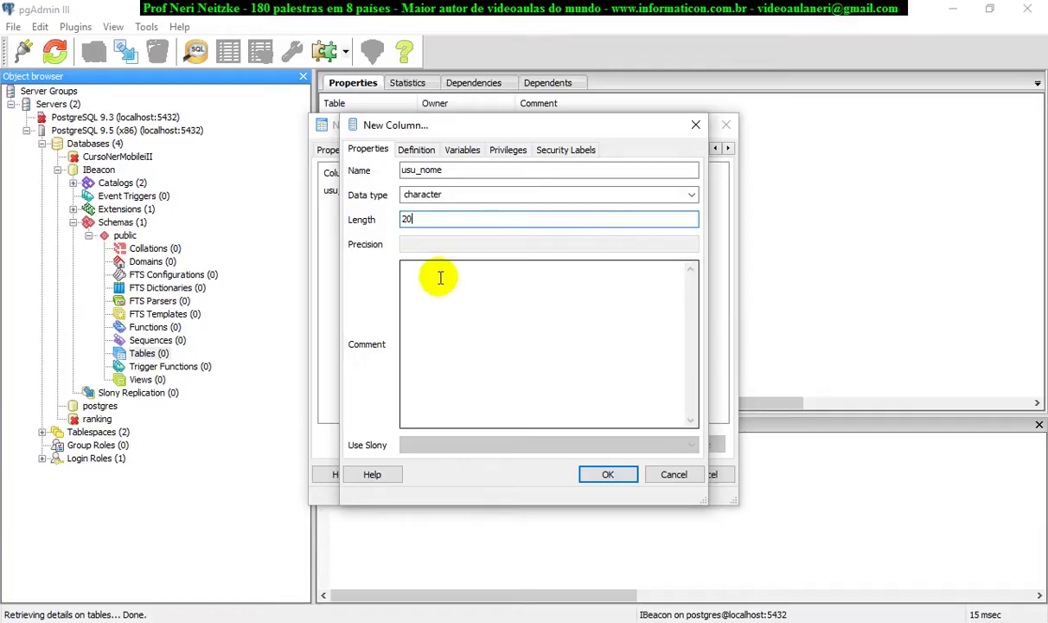
left_click(609, 476)
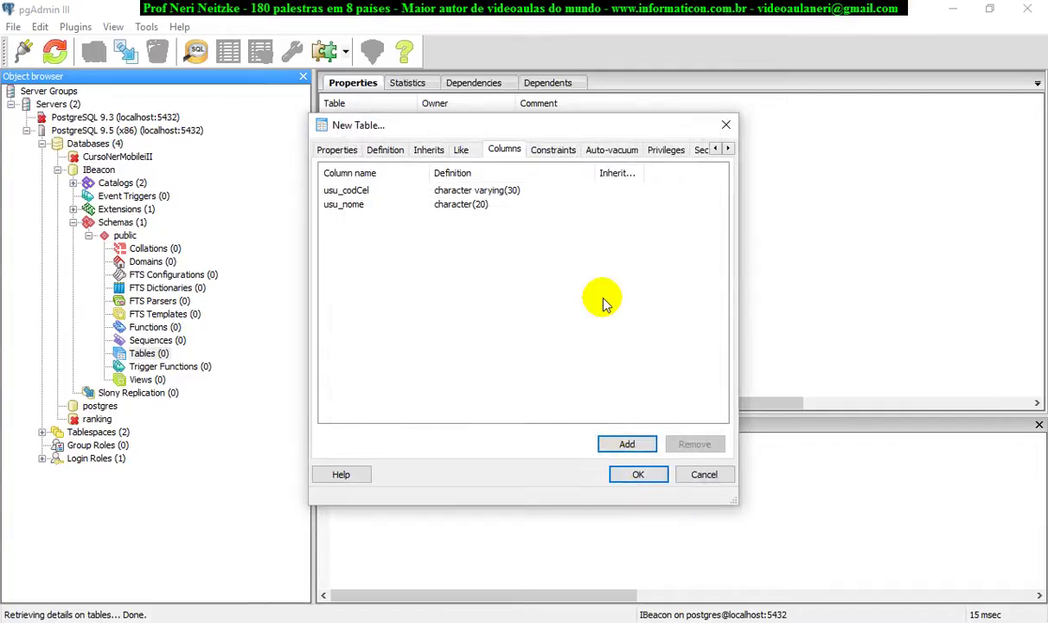
left_click(543, 148)
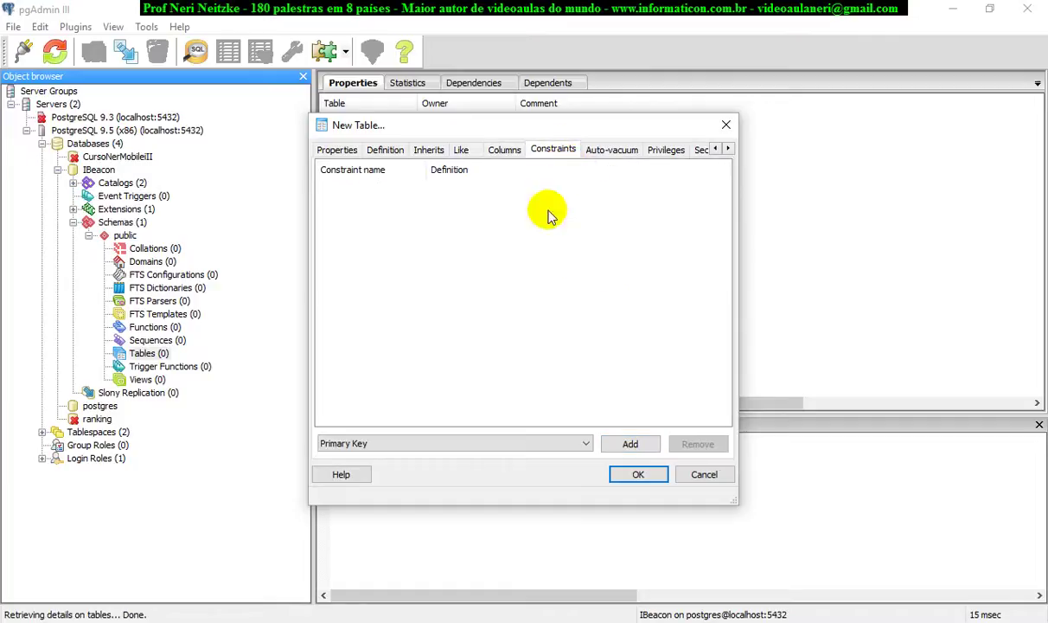
Add a primary key constraint on usu_codCel and create the usuarios table.
left_click(629, 443)
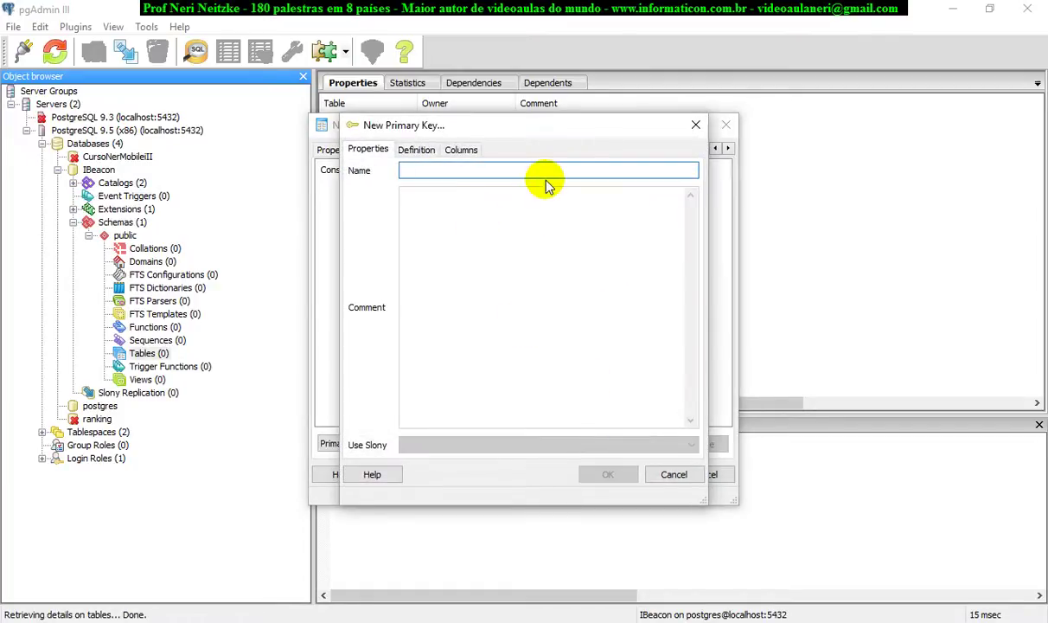
left_click(460, 151)
left_click(507, 345)
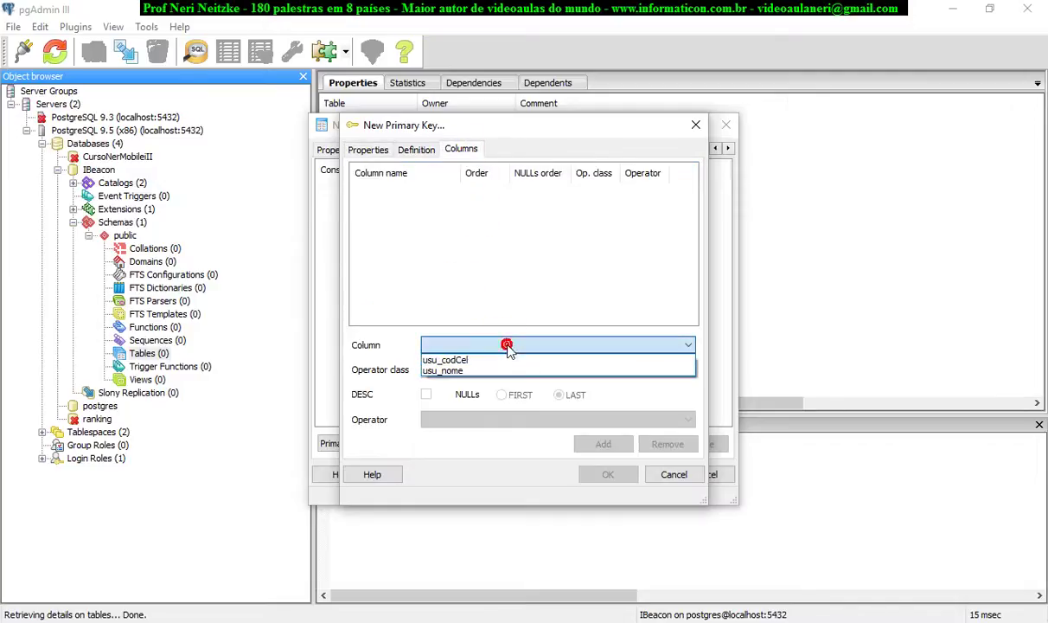
left_click(474, 359)
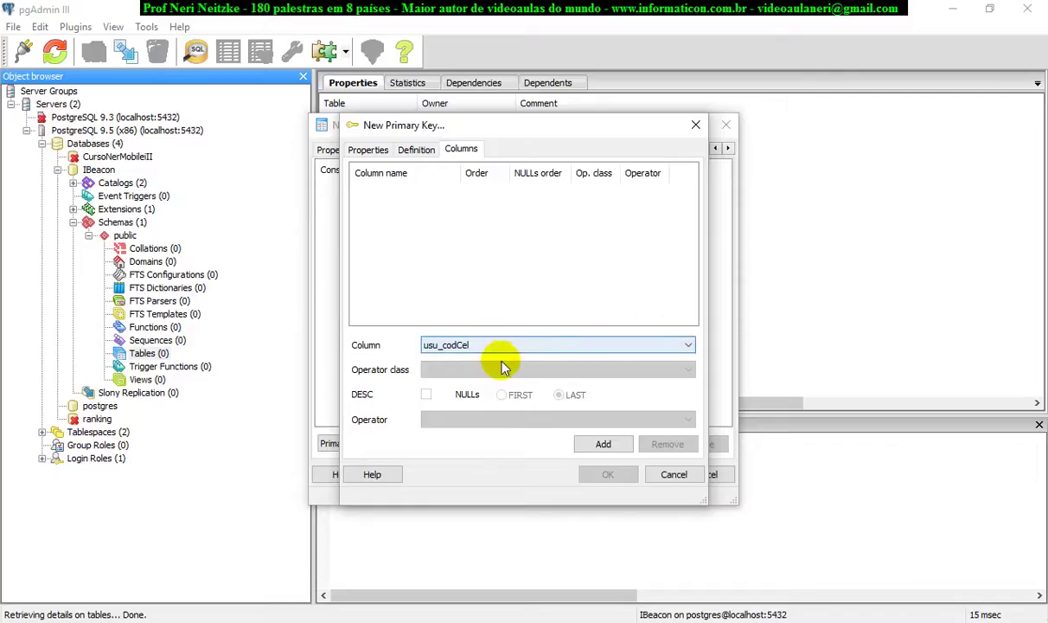
left_click(603, 445)
left_click(607, 474)
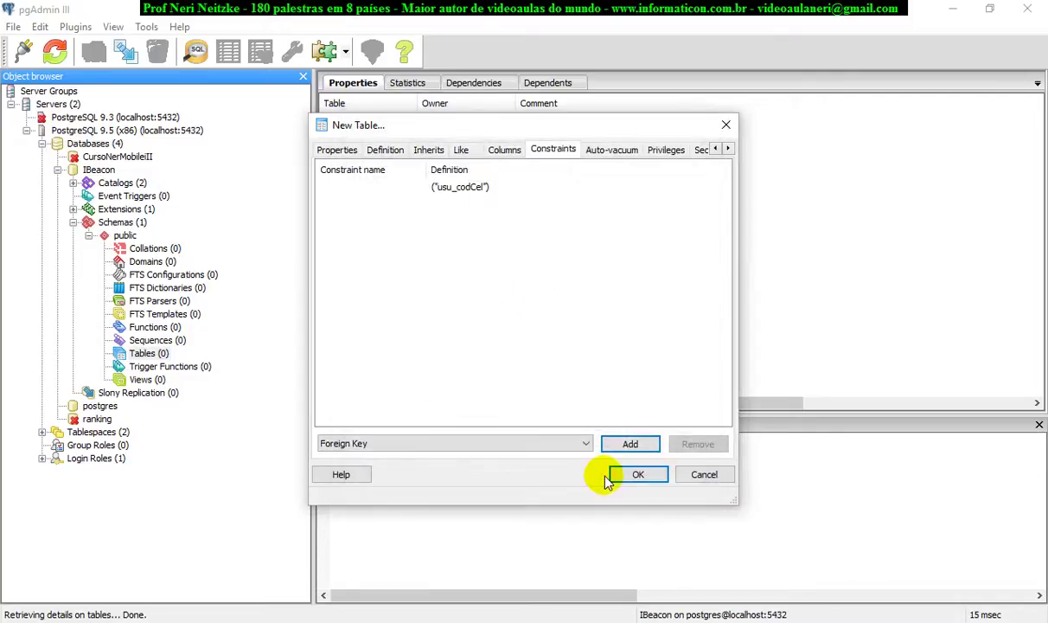
left_click(366, 190)
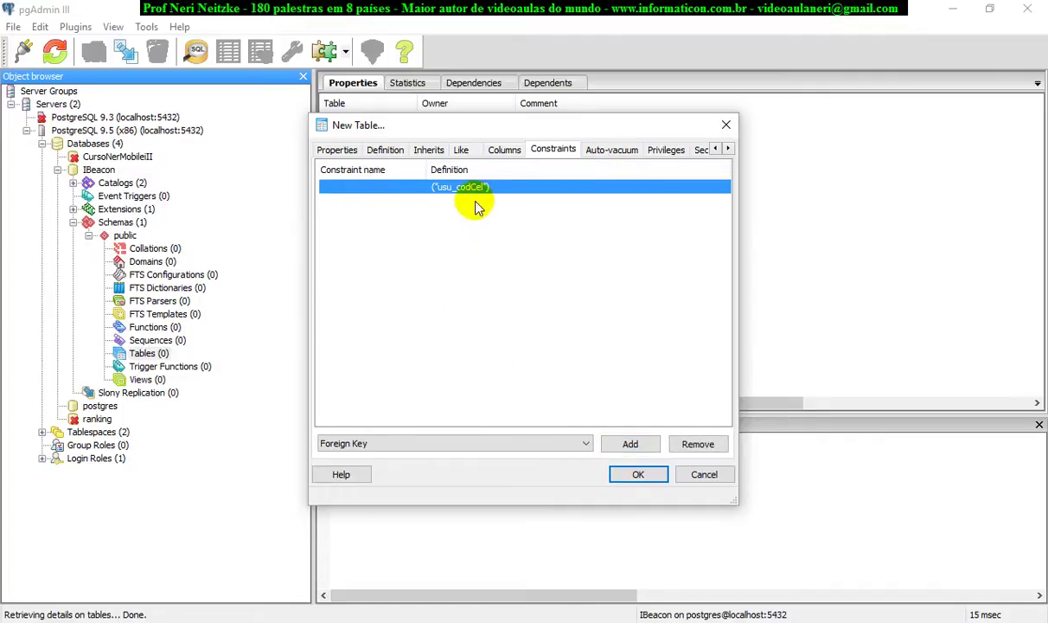
left_click(640, 474)
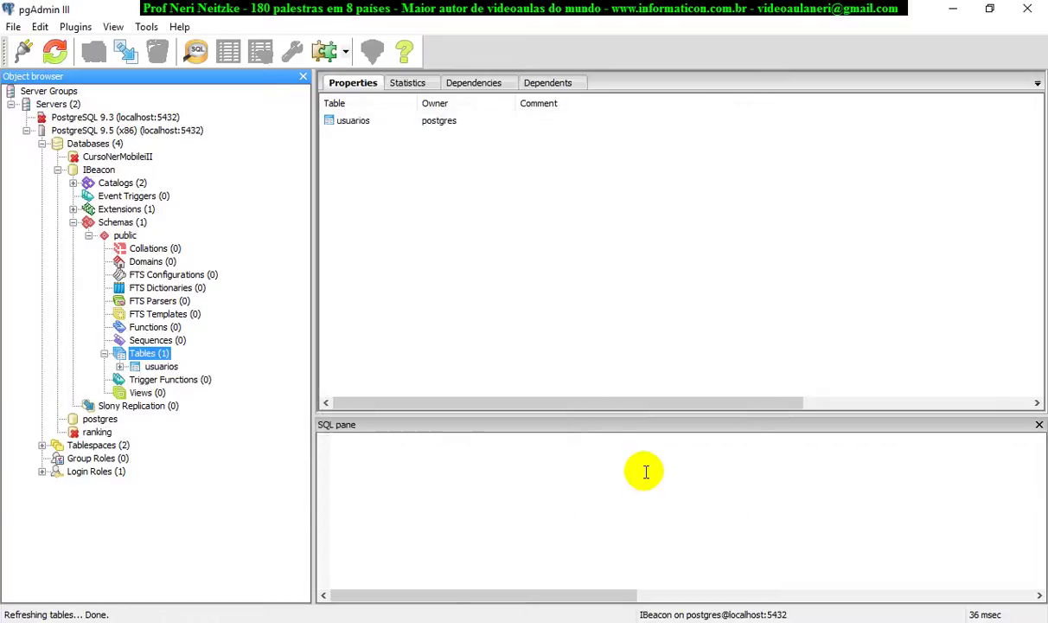
Inspect the usuarios table's script and the properties of its usu_codCel and usu_nome columns.
left_click(161, 366)
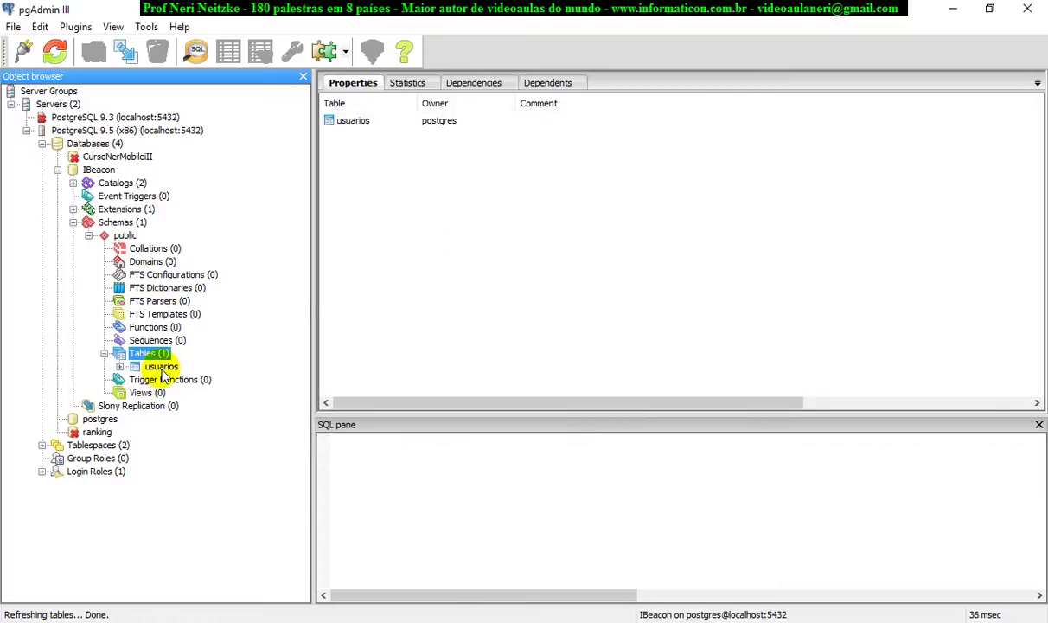
left_click(119, 367)
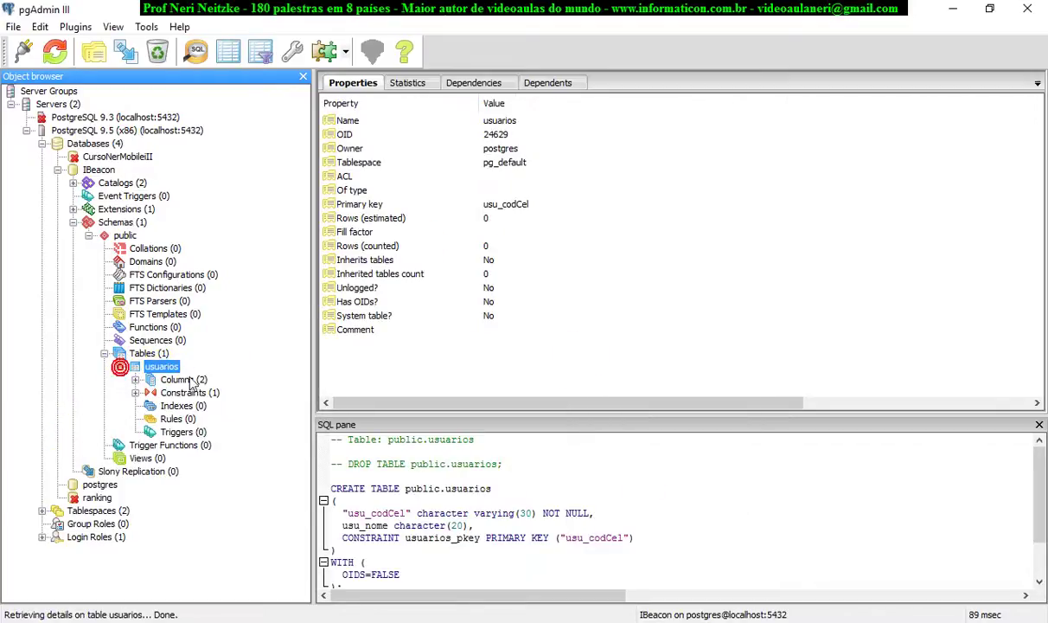
left_click(182, 380)
left_click(135, 380)
left_click(198, 393)
left_click(195, 406)
left_click(198, 392)
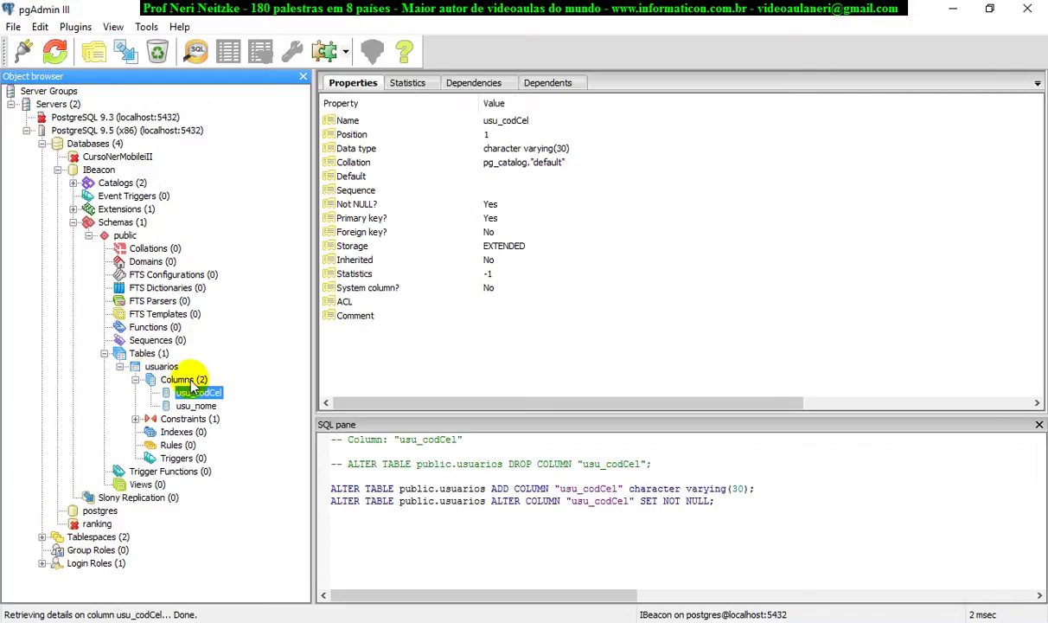
left_click(180, 382)
right_click(162, 367)
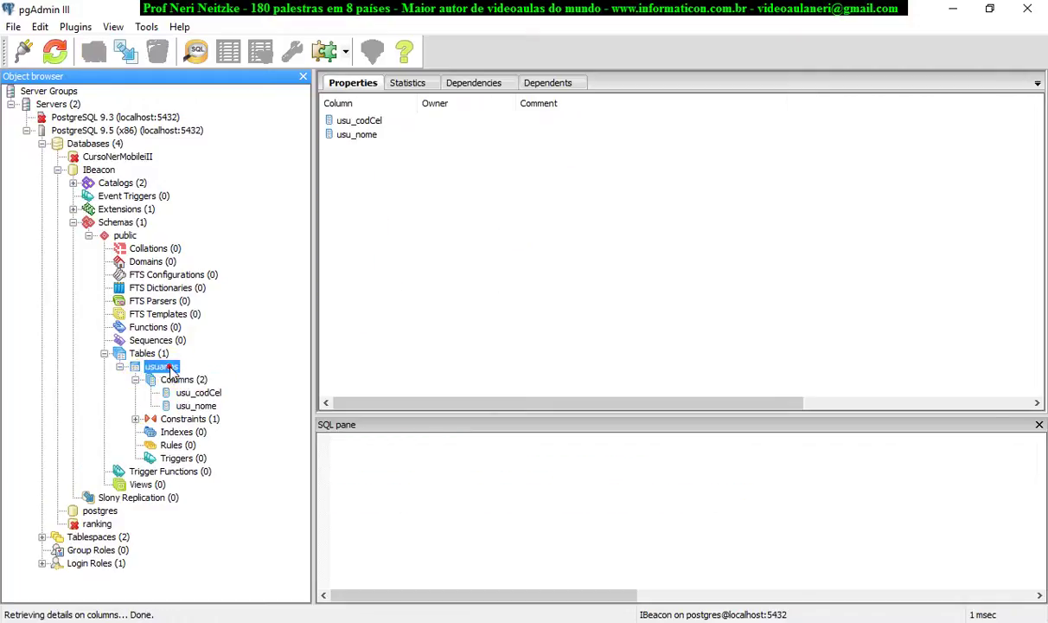
View the top 100 rows of usuarios and widen the usu_codCel and usu_nome columns.
mouse_move(292, 242)
left_click(394, 241)
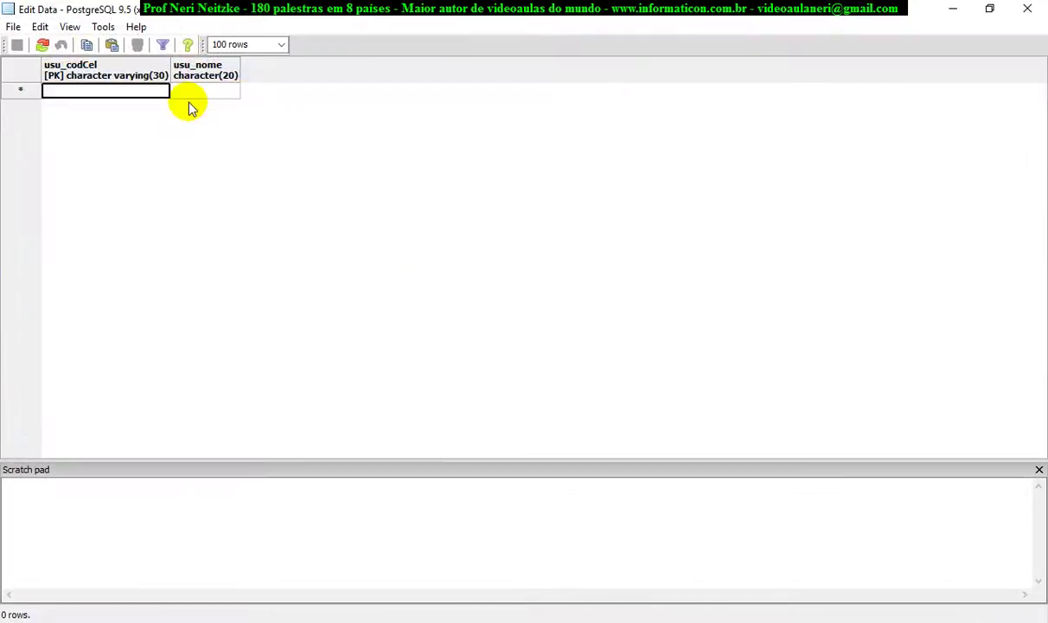
left_click(192, 92)
left_click(131, 94)
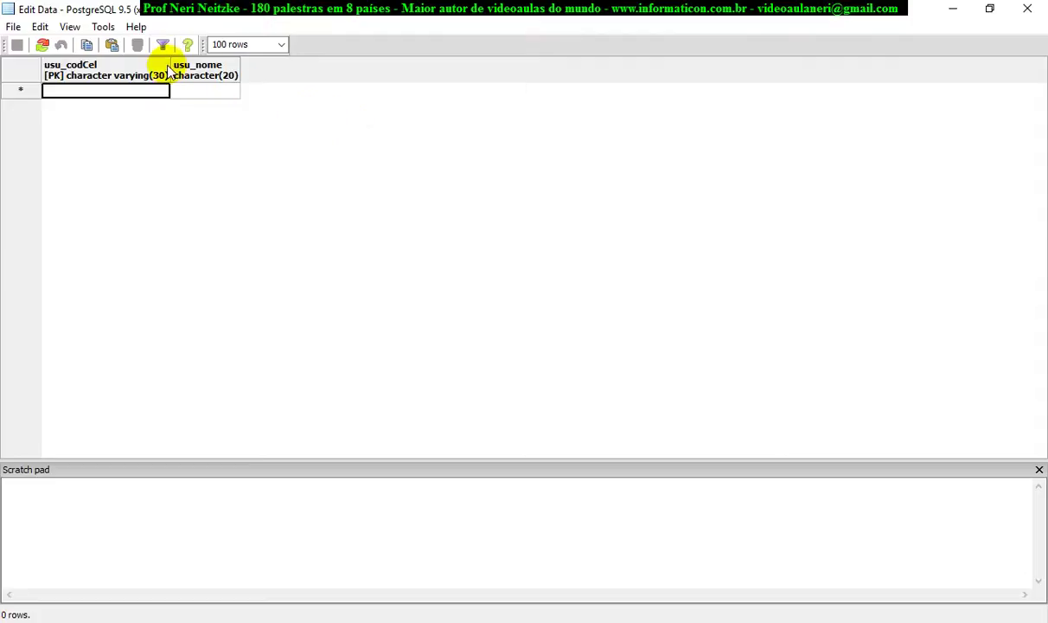
left_click_drag(170, 64, 215, 64)
left_click_drag(285, 64, 391, 64)
left_click_drag(213, 64, 307, 64)
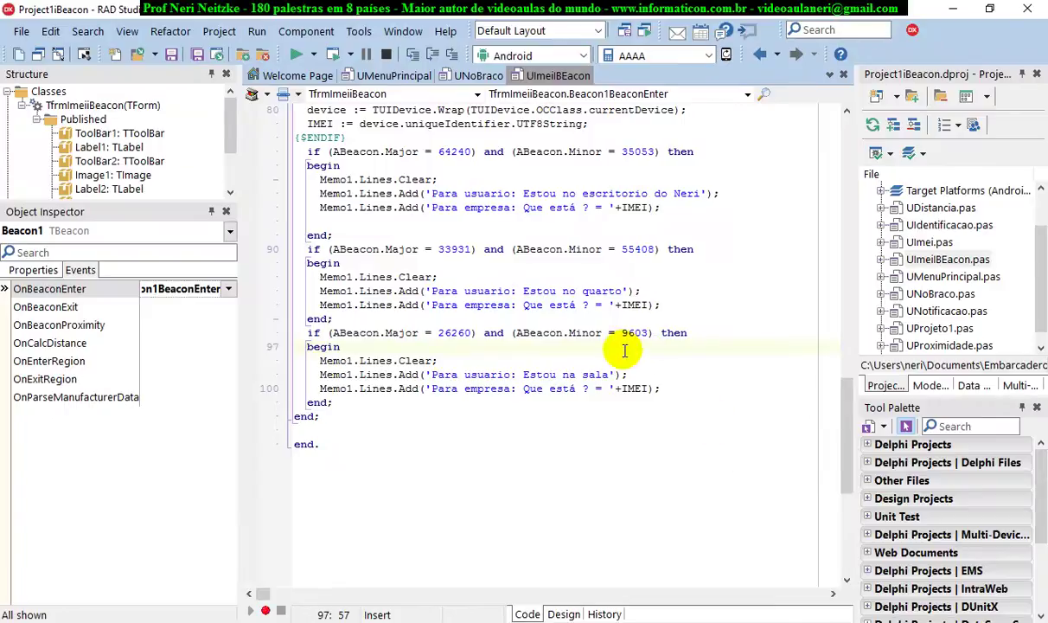
Select the iBeacon code from line 40 through the obj nil check on line 67.
scroll(624, 351, "up", 8)
scroll(615, 428, "down", 7)
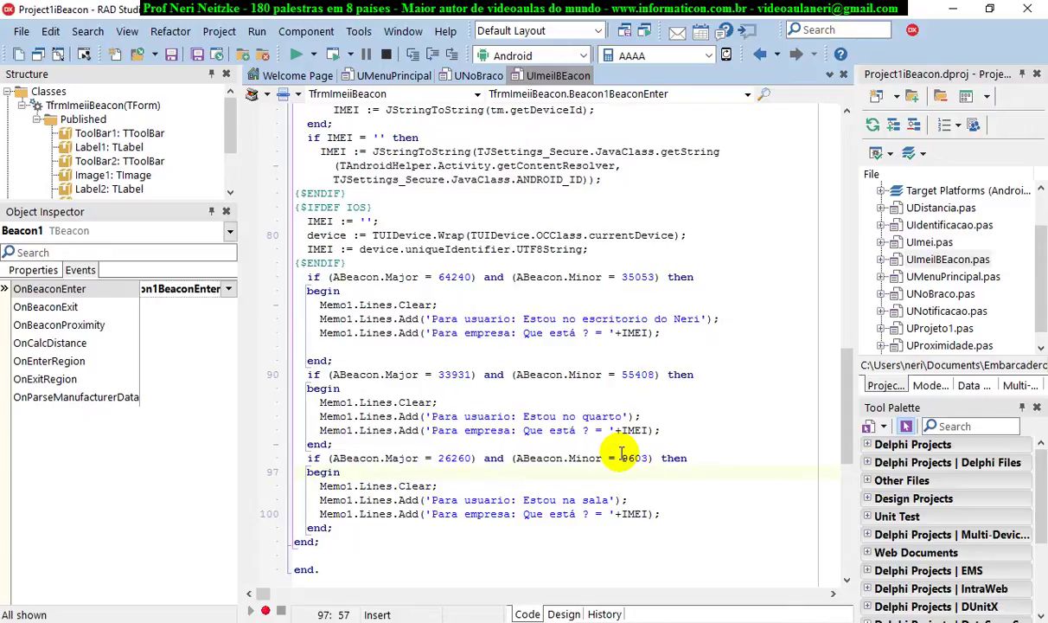
scroll(543, 491, "up", 10)
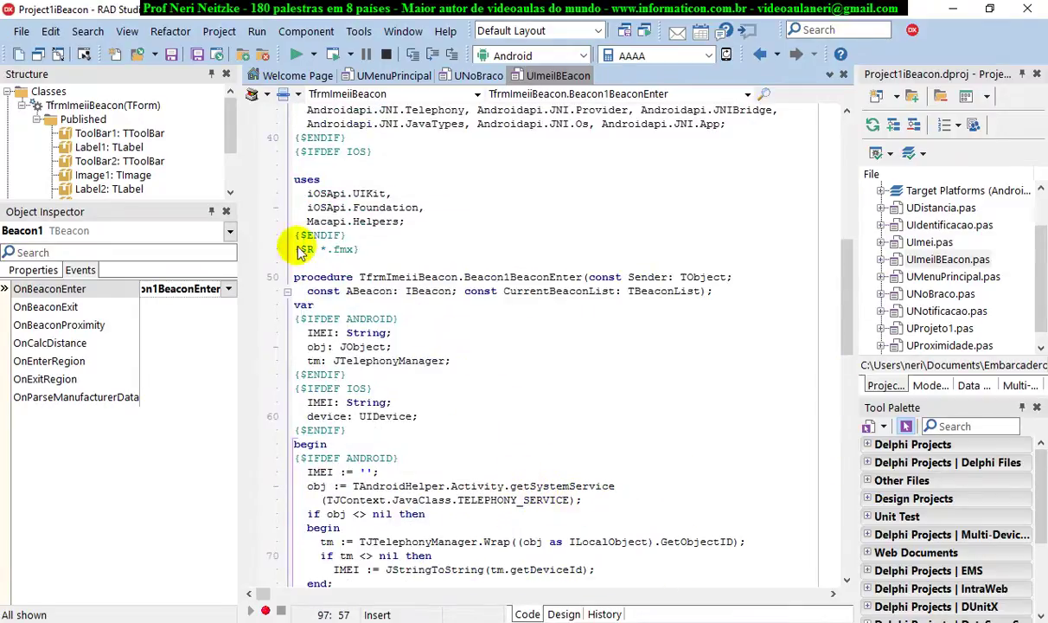
scroll(467, 235, "up", 1)
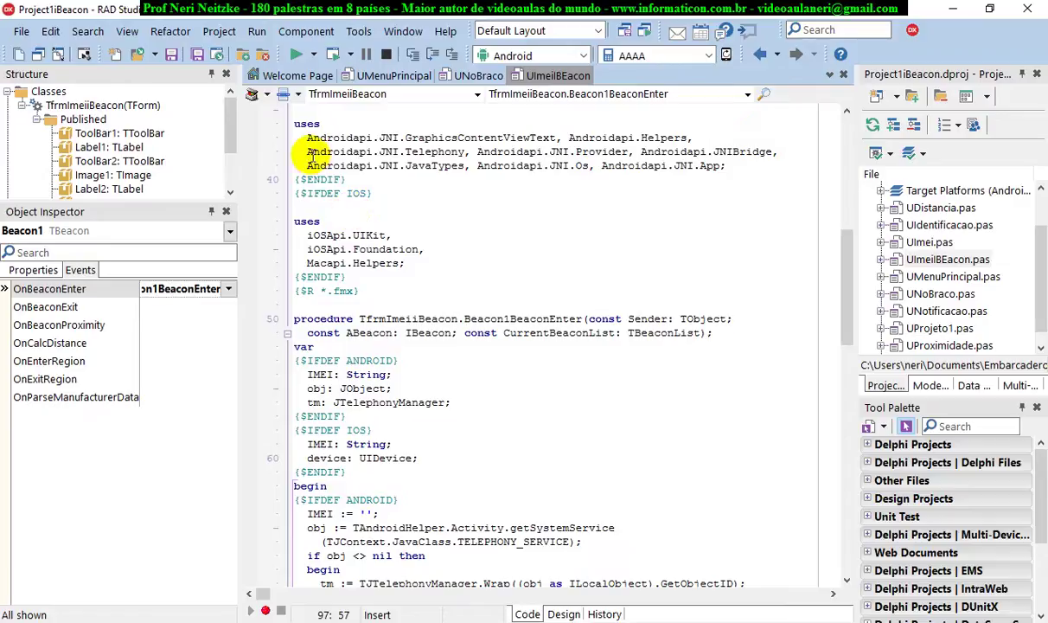
left_click_drag(295, 179, 550, 558)
scroll(591, 445, "down", 8)
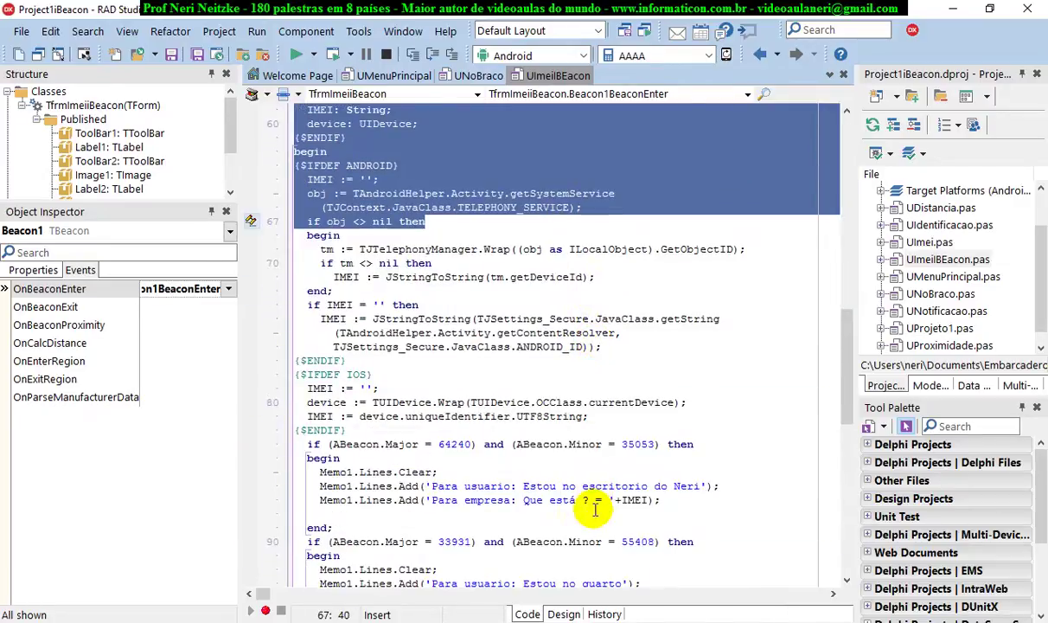
mouse_move(854, 621)
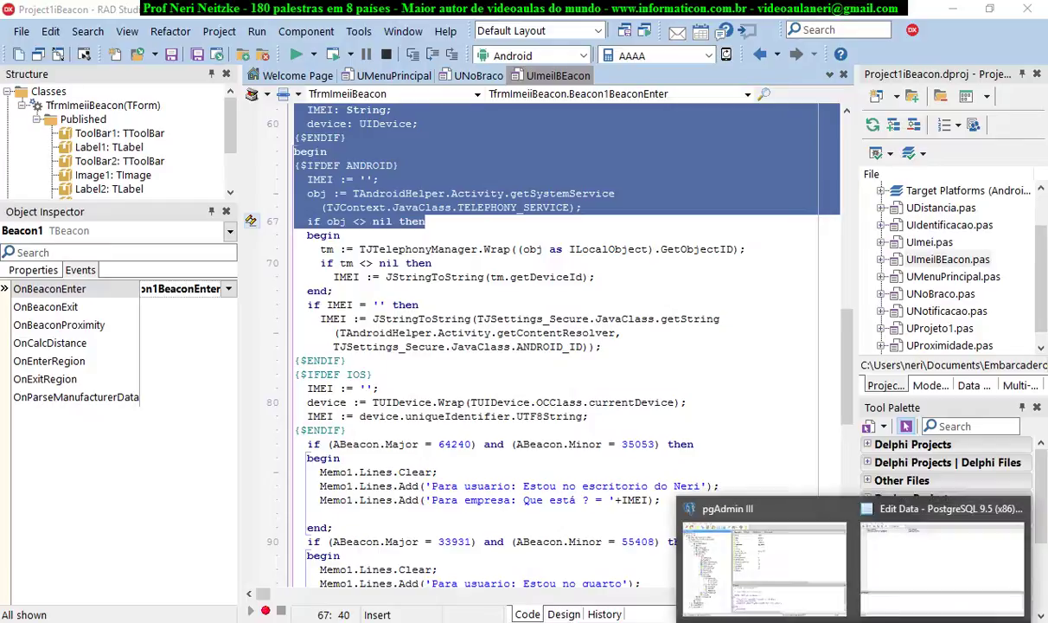